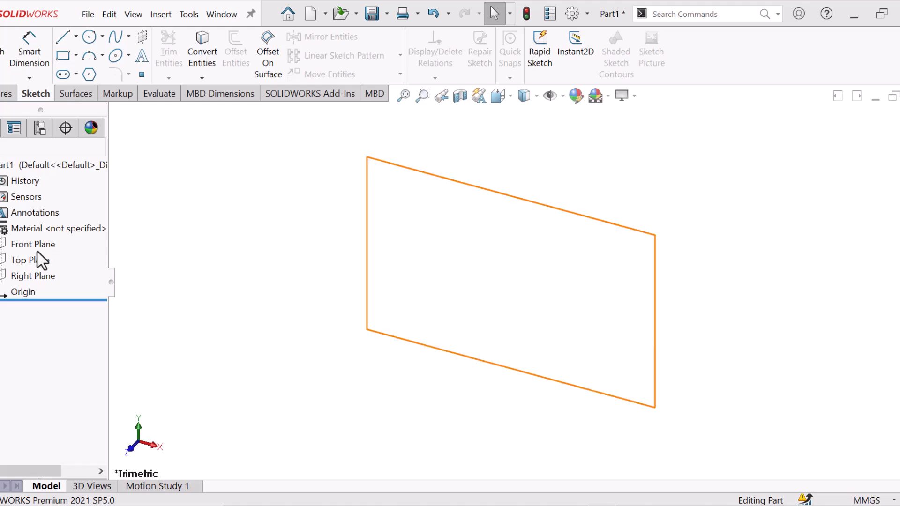
# - Start a sketch on the Top Plane and draw a center rectangle about 67 mm tall centred on the origin
pyautogui.click(31, 265)
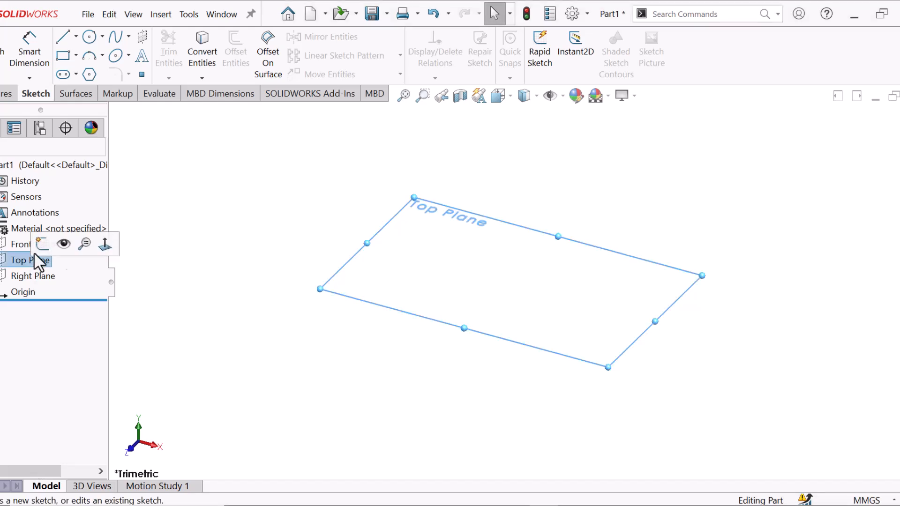
pyautogui.click(41, 236)
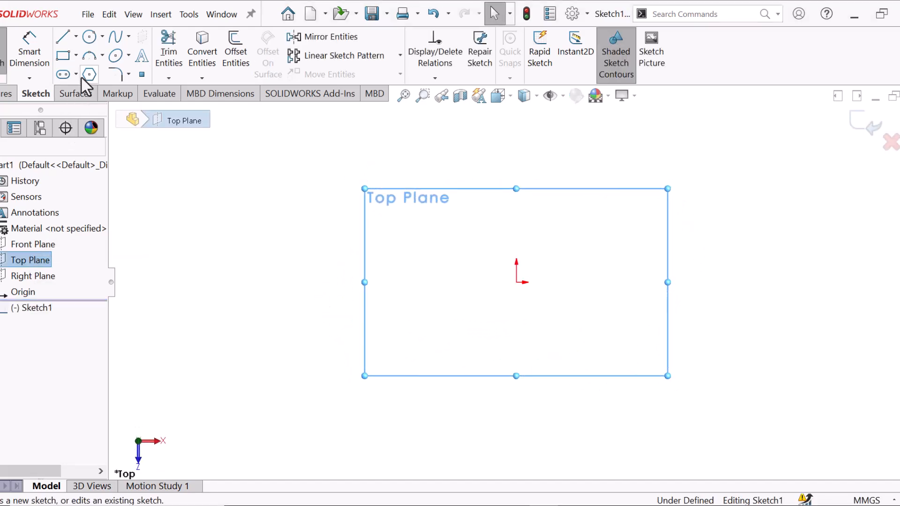
pyautogui.click(65, 56)
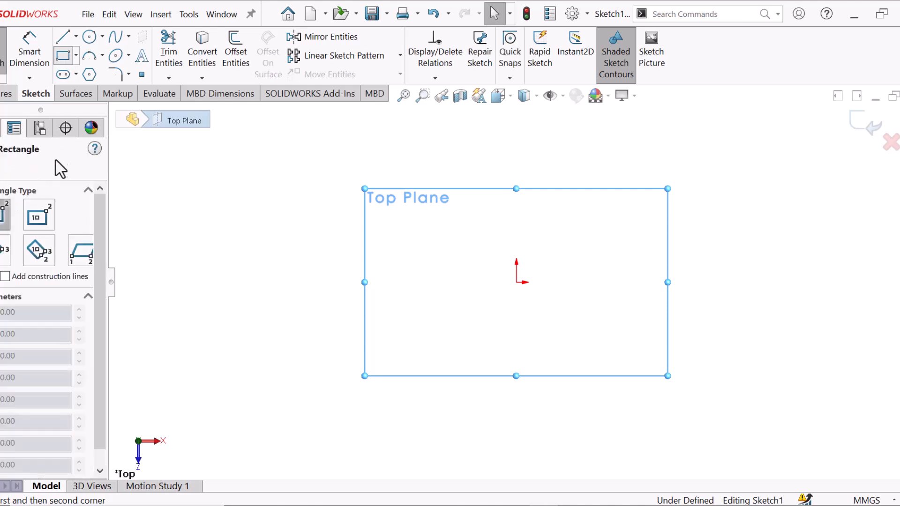
pyautogui.click(36, 216)
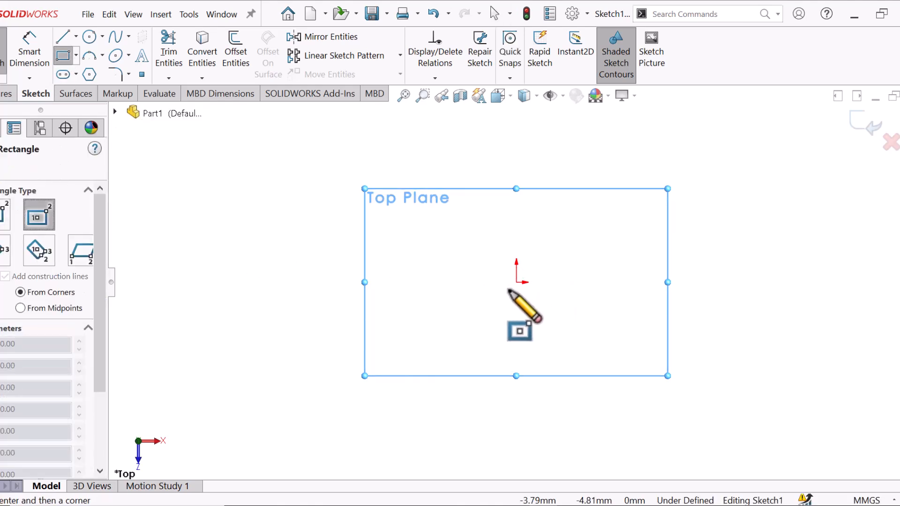
pyautogui.click(517, 283)
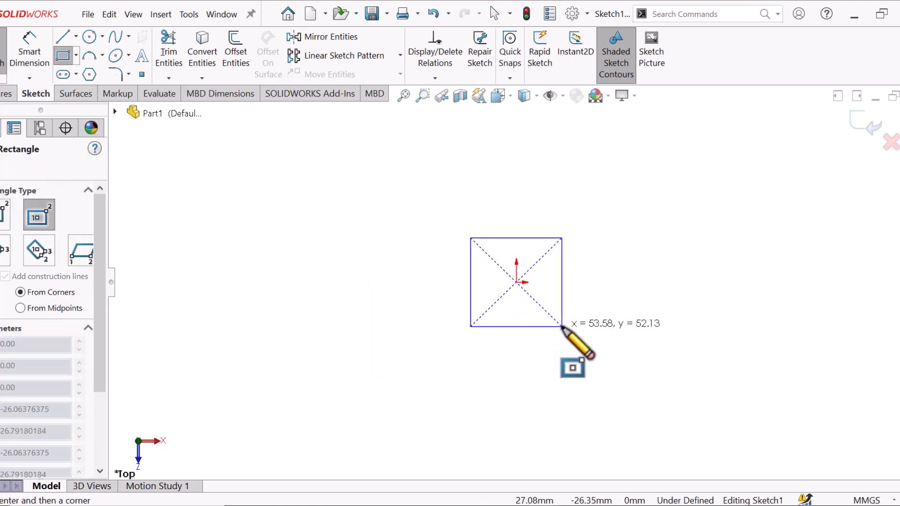
pyautogui.click(571, 339)
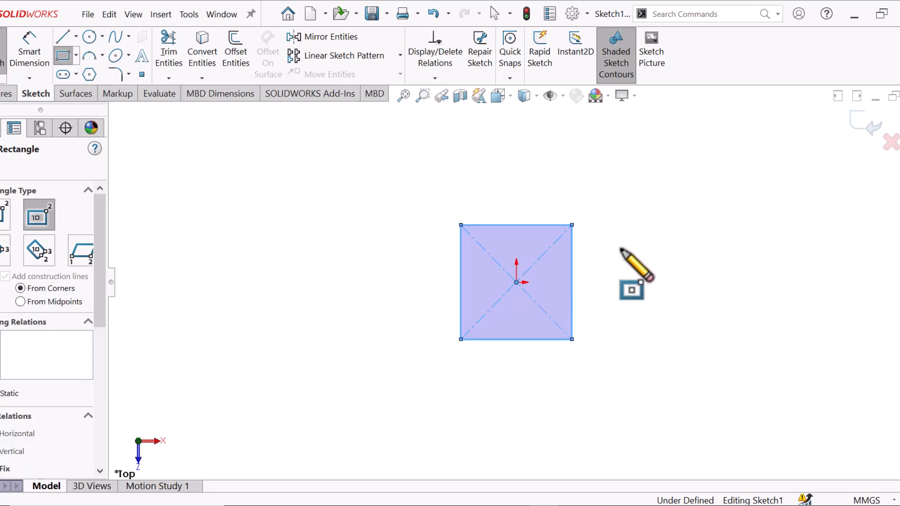
# - Dimension the rectangle's height and width to 100 mm each
pyautogui.press('d')
pyautogui.click(573, 269)
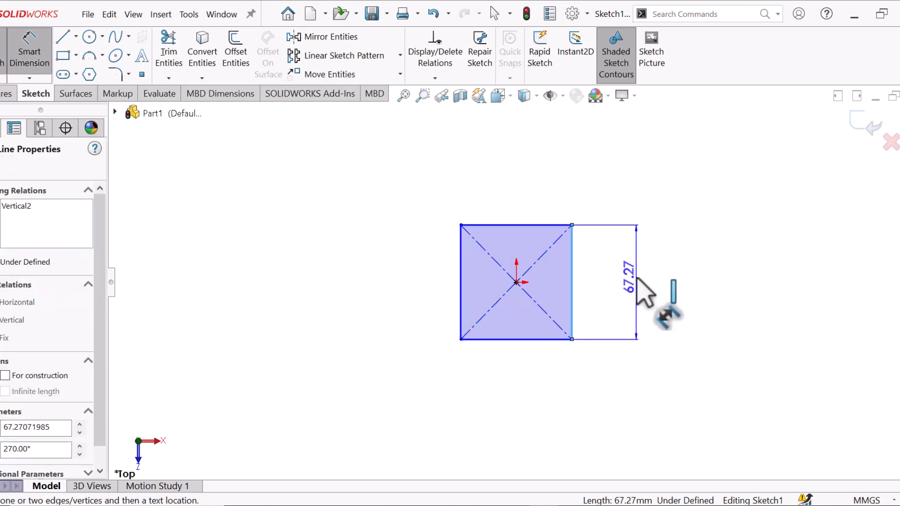
pyautogui.click(643, 293)
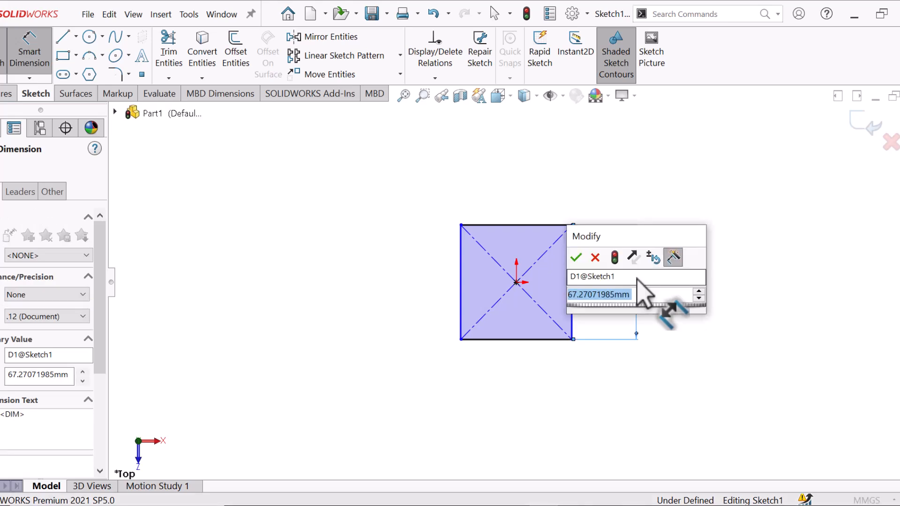
pyautogui.write('100')
pyautogui.press('Return')
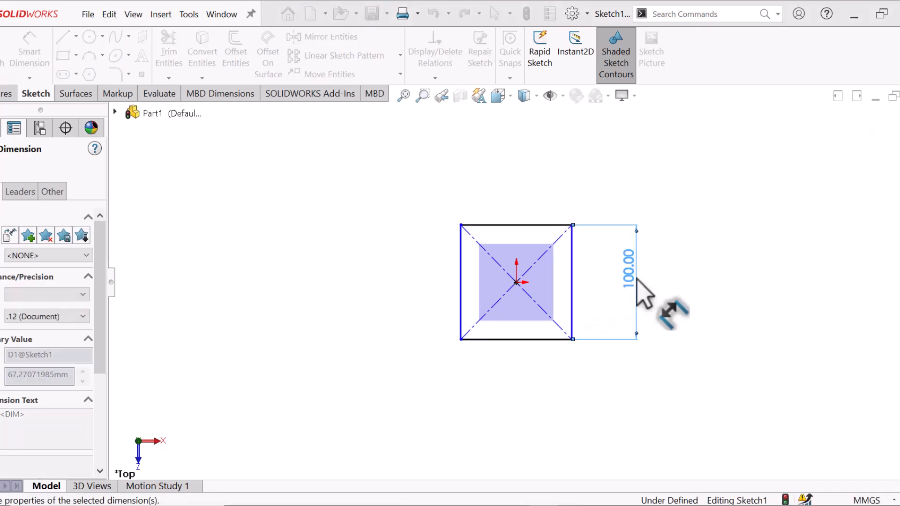
pyautogui.click(520, 351)
pyautogui.click(525, 368)
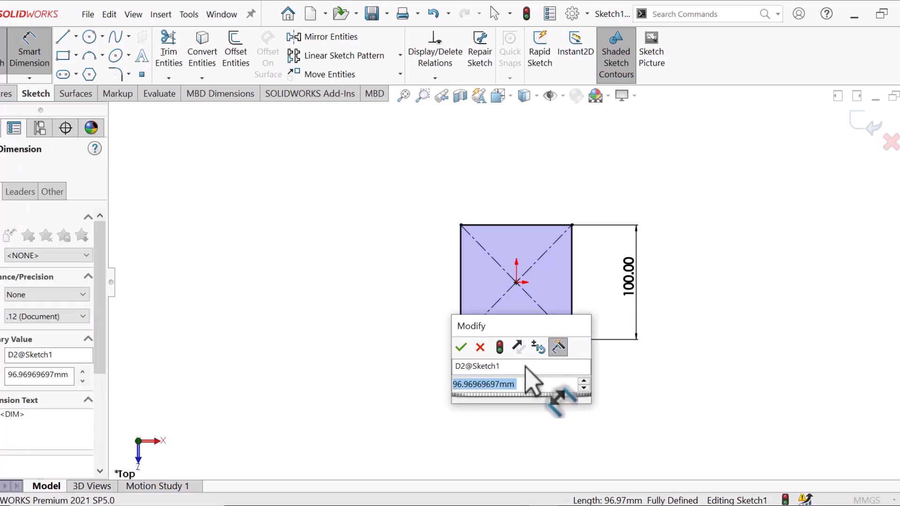
pyautogui.write('100')
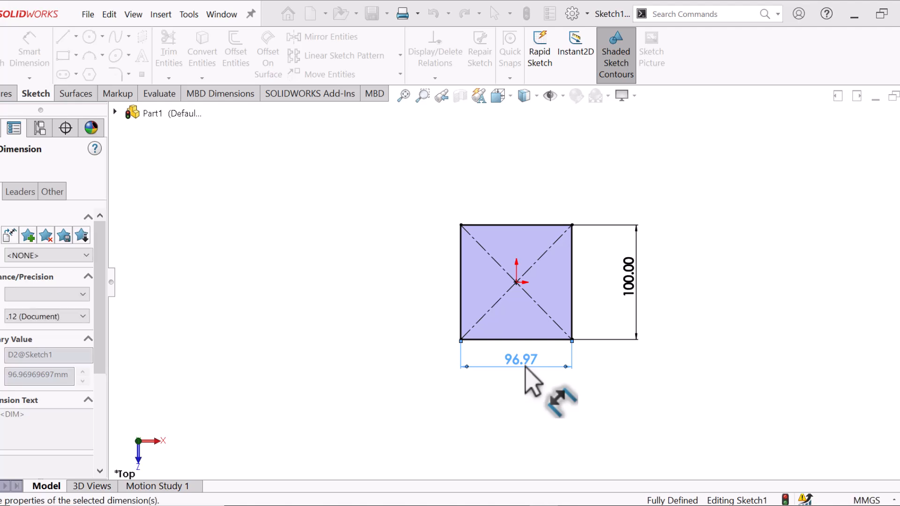
pyautogui.press('Return')
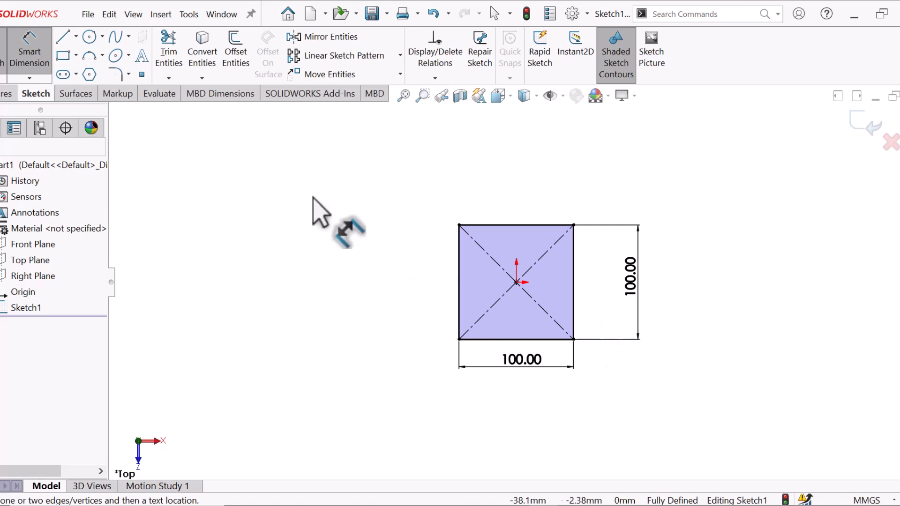
# - Extrude the square sketch as a Blind boss with a depth of 70 mm
pyautogui.click(6, 94)
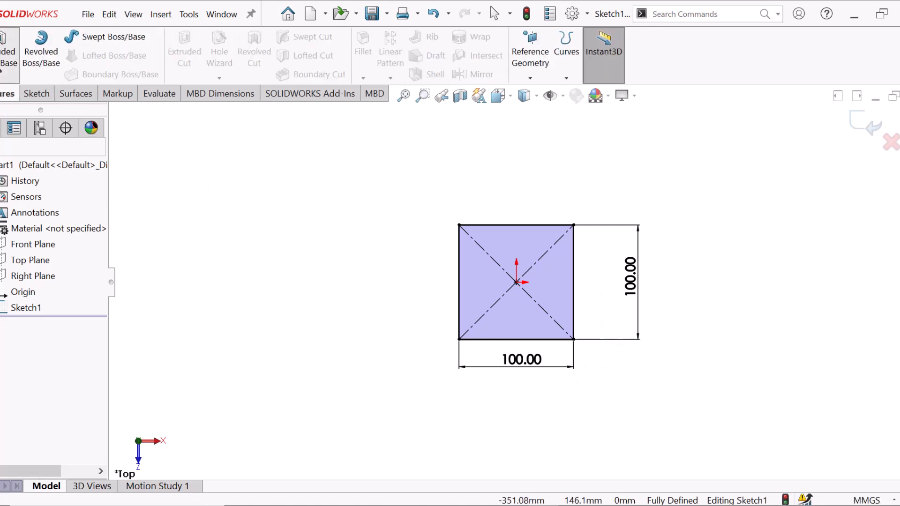
pyautogui.click(8, 52)
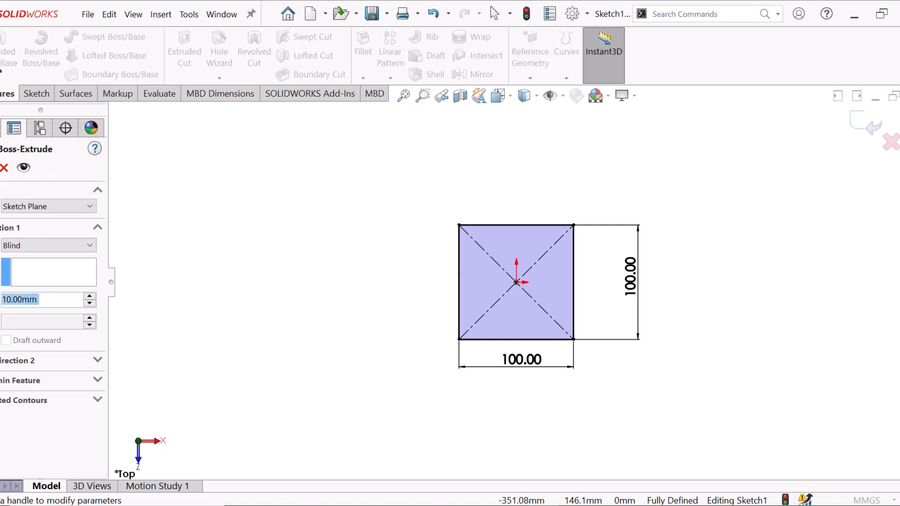
pyautogui.click(89, 296)
pyautogui.click(89, 296)
pyautogui.click(89, 296)
pyautogui.click(89, 296)
pyautogui.click(89, 296)
pyautogui.click(89, 297)
pyautogui.click(89, 296)
pyautogui.click(89, 296)
pyautogui.click(89, 296)
pyautogui.moveTo(321, 316); pyautogui.dragTo(473, 342, button='middle')
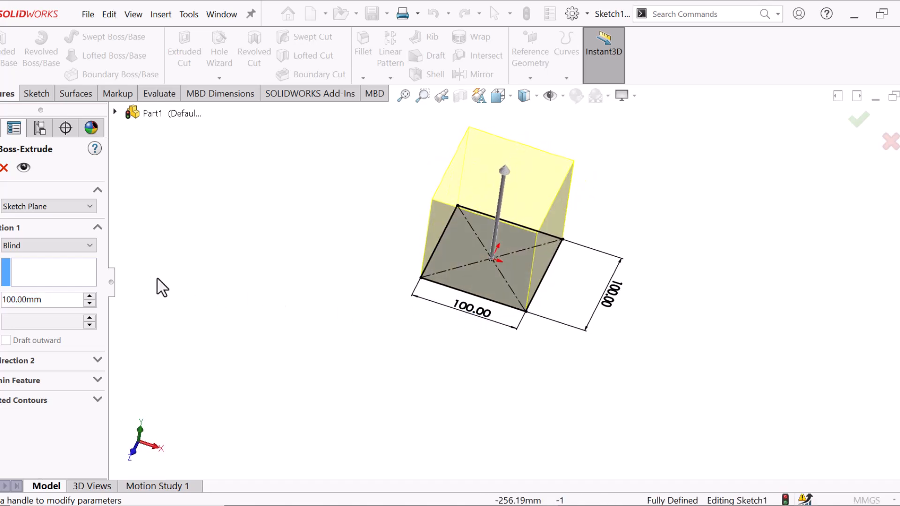
pyautogui.click(89, 303)
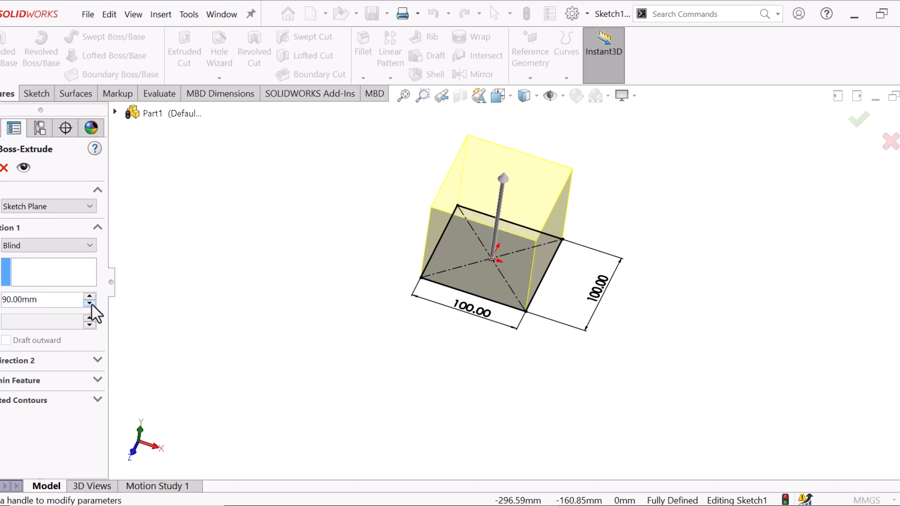
pyautogui.click(89, 303)
pyautogui.moveTo(377, 229)
pyautogui.mouseDown(button='middle')
pyautogui.moveTo(394, 187)
pyautogui.moveTo(378, 210)
pyautogui.mouseUp(button='middle')
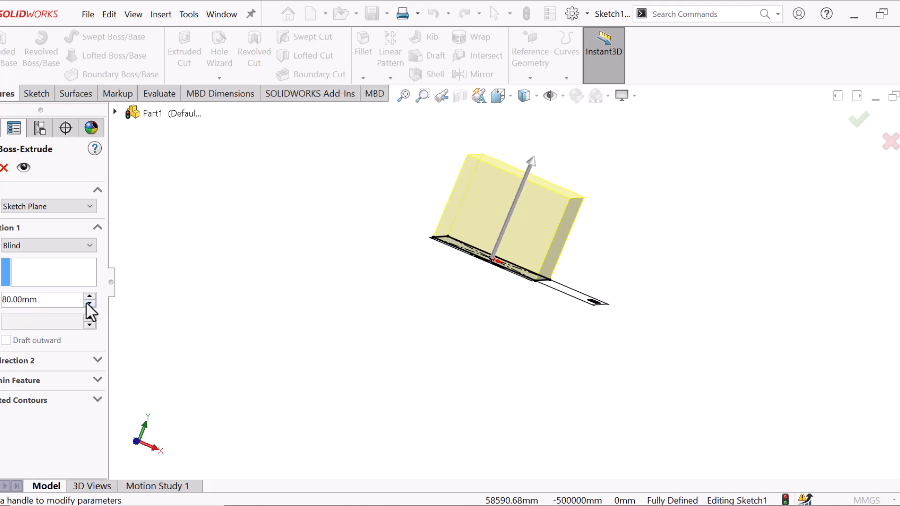
pyautogui.moveTo(266, 299)
pyautogui.mouseDown(button='middle')
pyautogui.moveTo(203, 315)
pyautogui.moveTo(233, 287)
pyautogui.moveTo(282, 315)
pyautogui.moveTo(221, 272)
pyautogui.moveTo(236, 311)
pyautogui.mouseUp(button='middle')
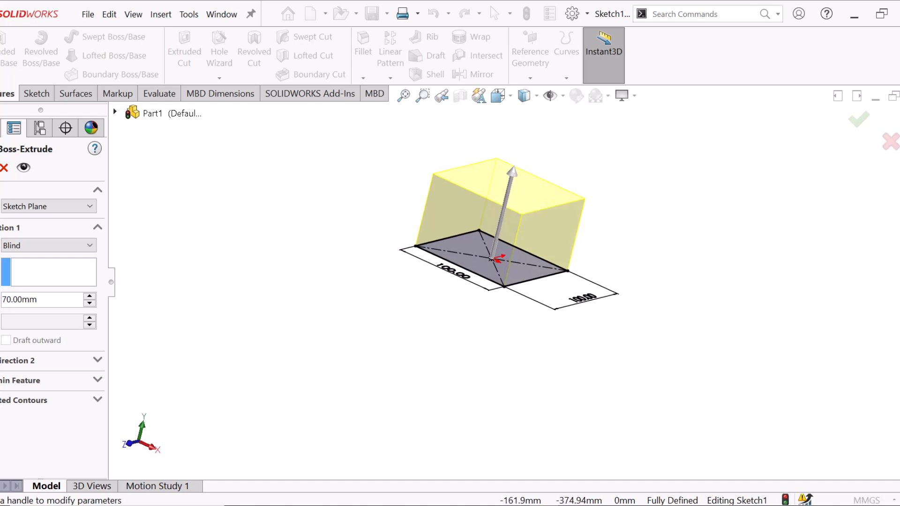
pyautogui.press('Return')
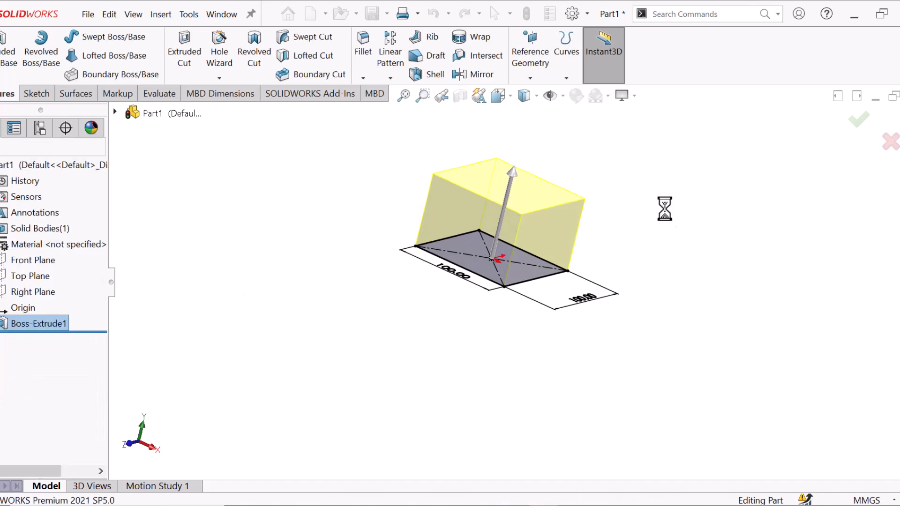
# - Start a sketch on the block's top face and draw a circle of about 7.8 mm radius near its upper-left corner
pyautogui.click(529, 188)
pyautogui.click(576, 156)
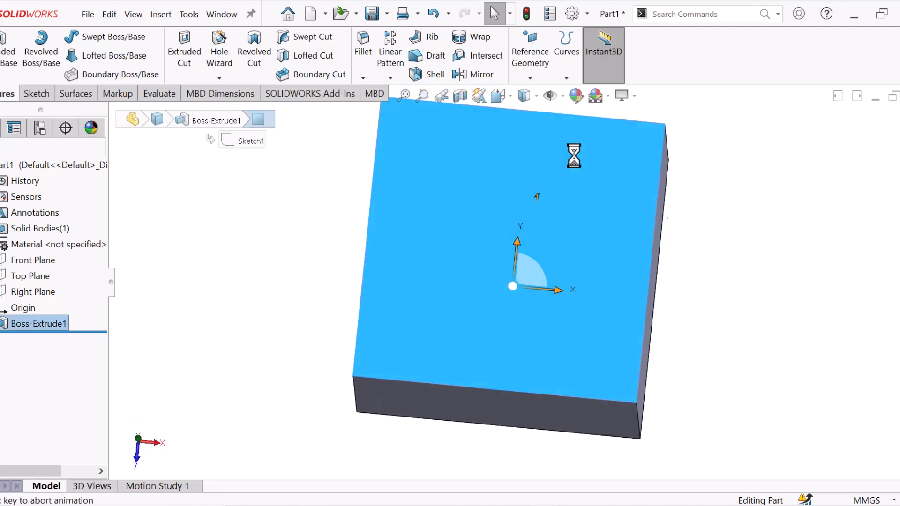
pyautogui.moveTo(344, 232); pyautogui.dragTo(444, 239, button='right')
pyautogui.click(437, 209)
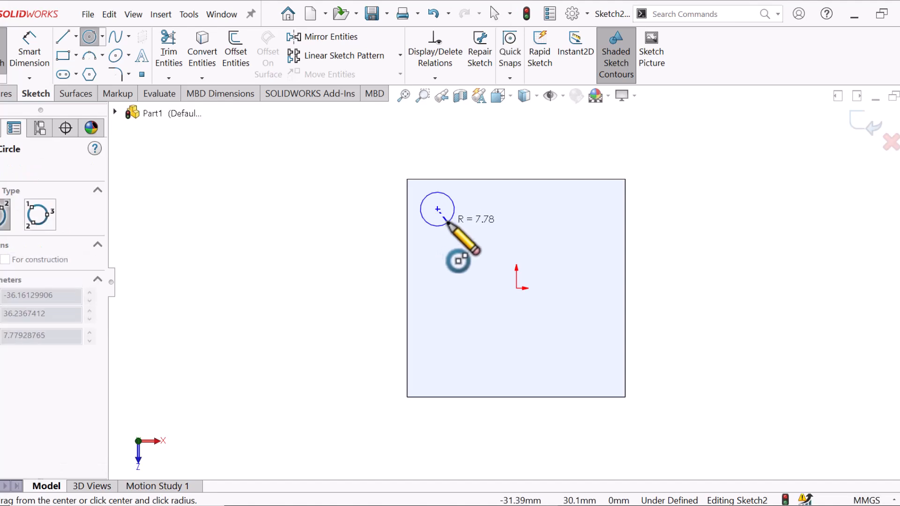
pyautogui.click(446, 224)
pyautogui.rightClick(448, 224)
pyautogui.click(482, 234)
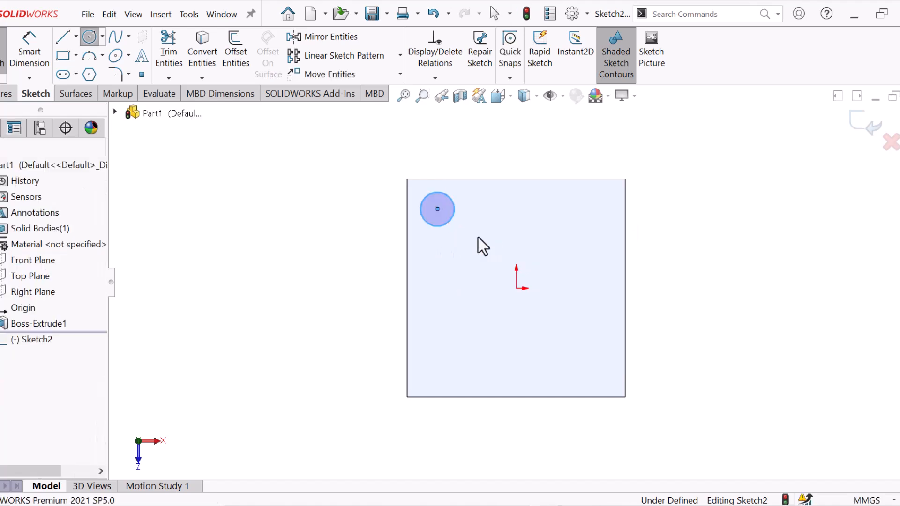
# - Dimension the circle's diameter to 25 mm
pyautogui.moveTo(345, 253); pyautogui.dragTo(335, 151, button='right')
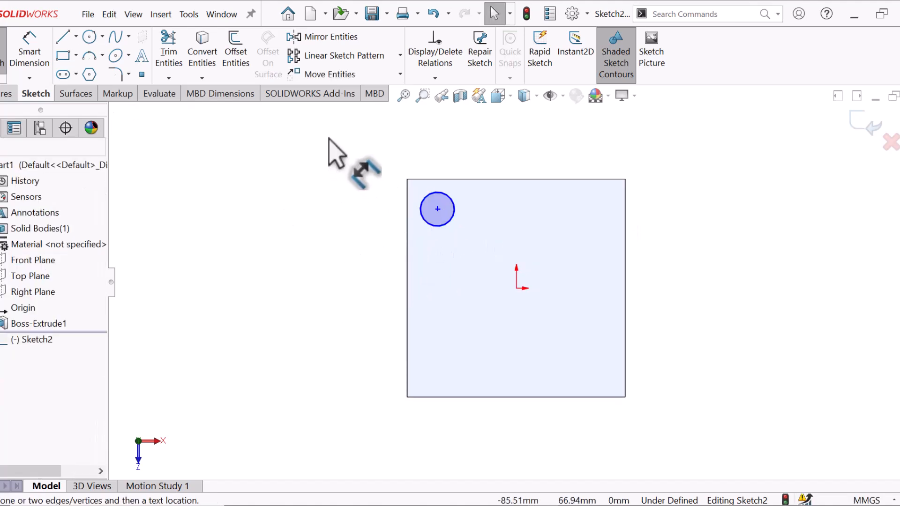
pyautogui.click(469, 192)
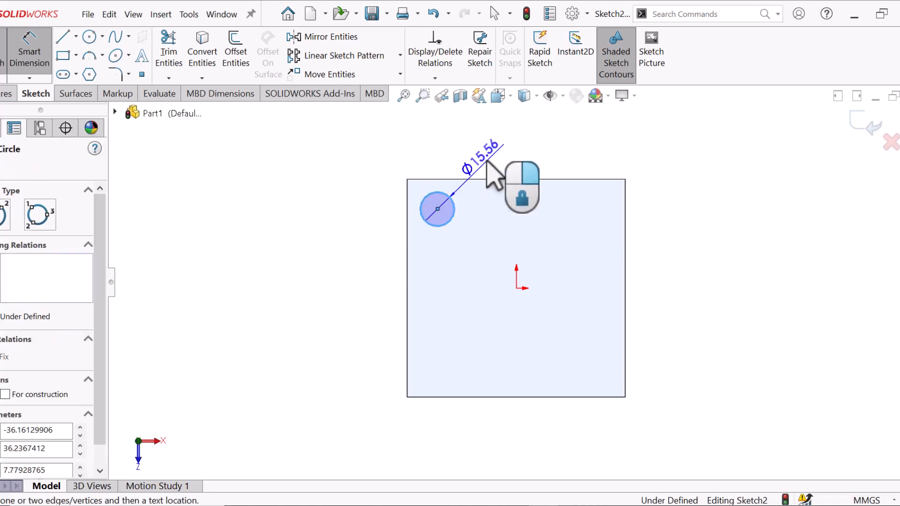
pyautogui.click(493, 175)
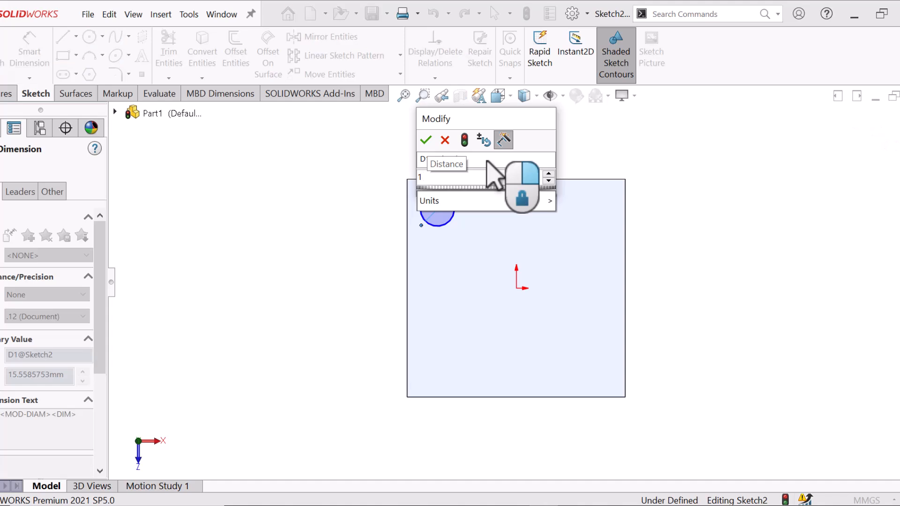
pyautogui.press('BackSpace')
pyautogui.write('25')
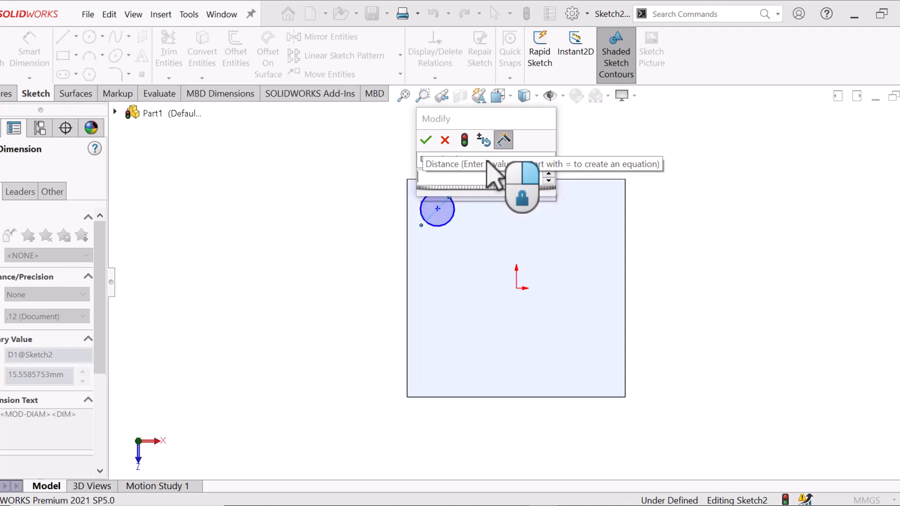
pyautogui.press('Return')
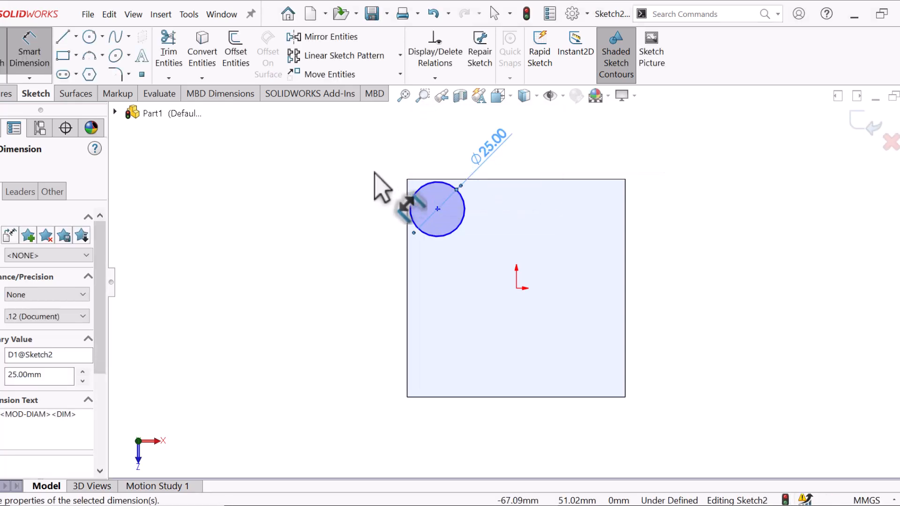
pyautogui.click(371, 179)
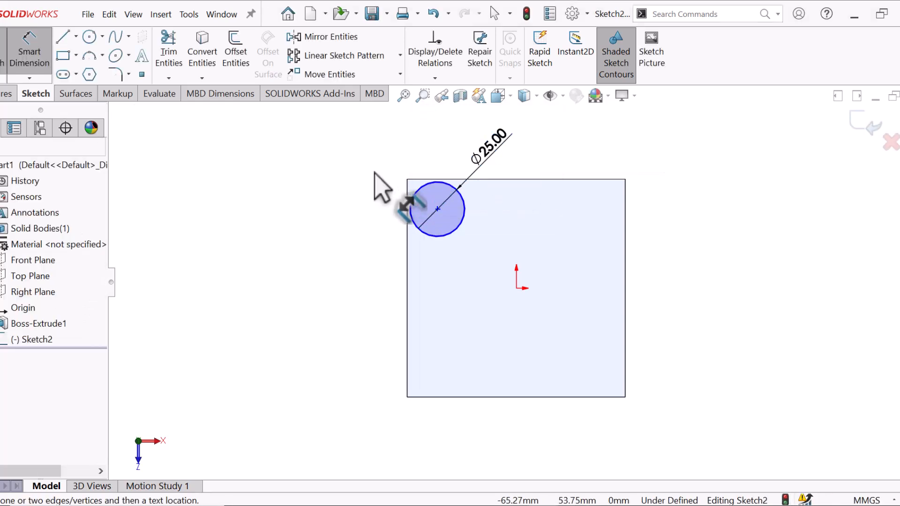
# - Dimension the circle's center 25 mm from the upper edge of the square face
pyautogui.click(437, 209)
pyautogui.click(442, 180)
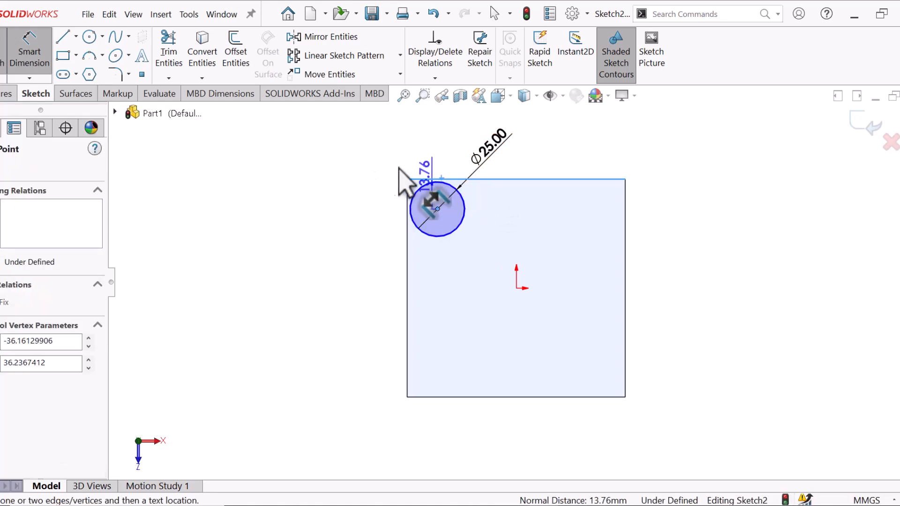
pyautogui.click(327, 177)
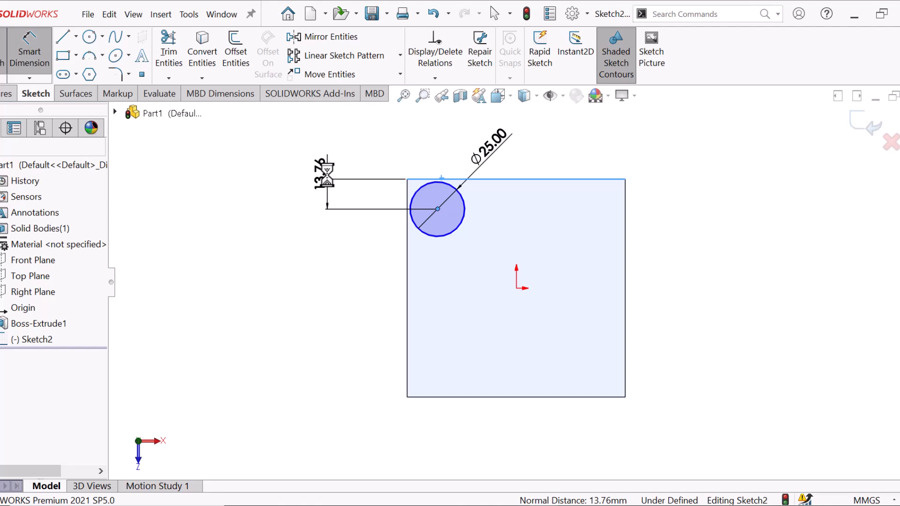
pyautogui.write('24')
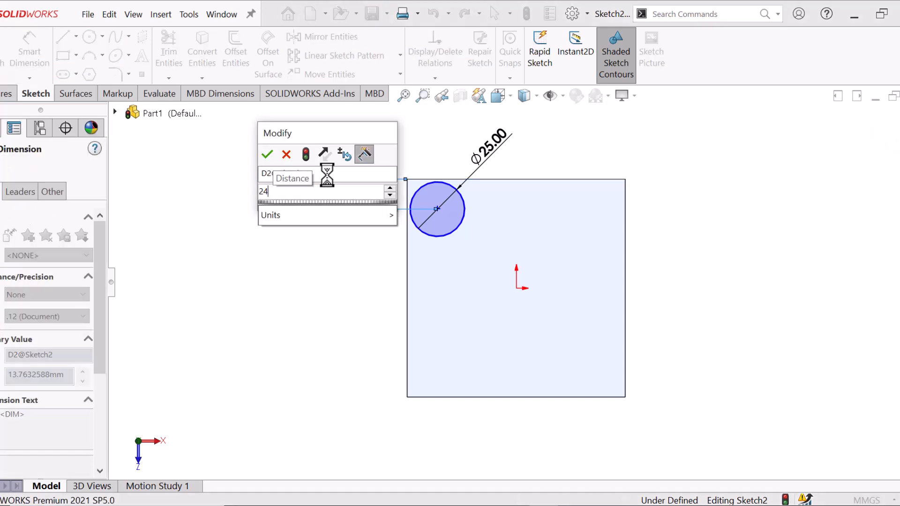
pyautogui.write('5')
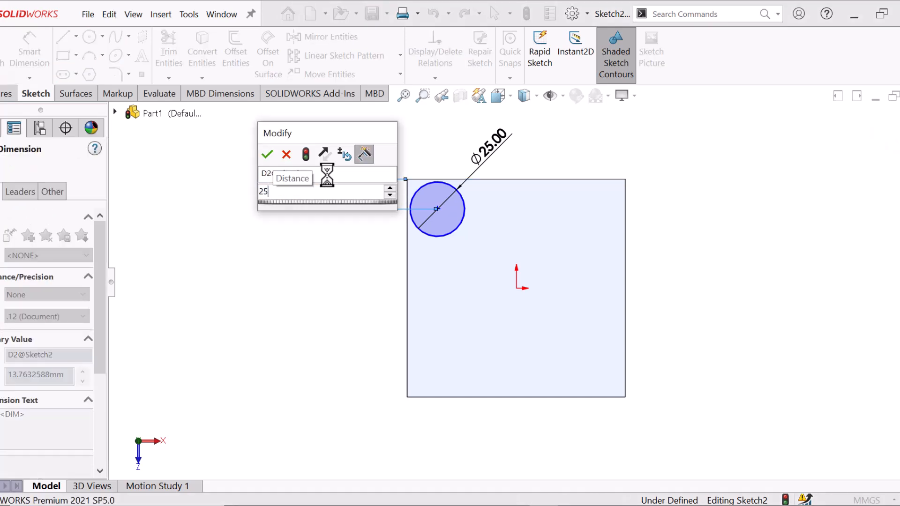
pyautogui.press('Return')
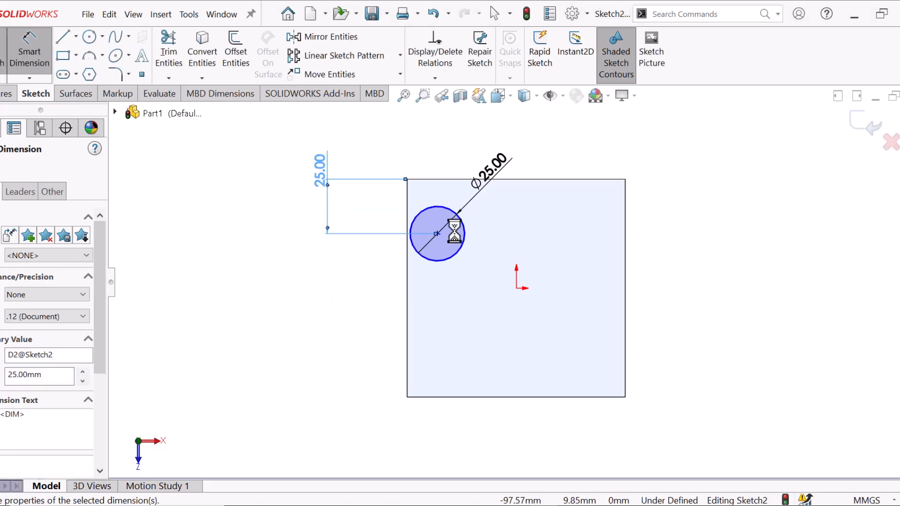
# - Dimension the circle's center 25 mm from the left edge of the square face
pyautogui.click(438, 233)
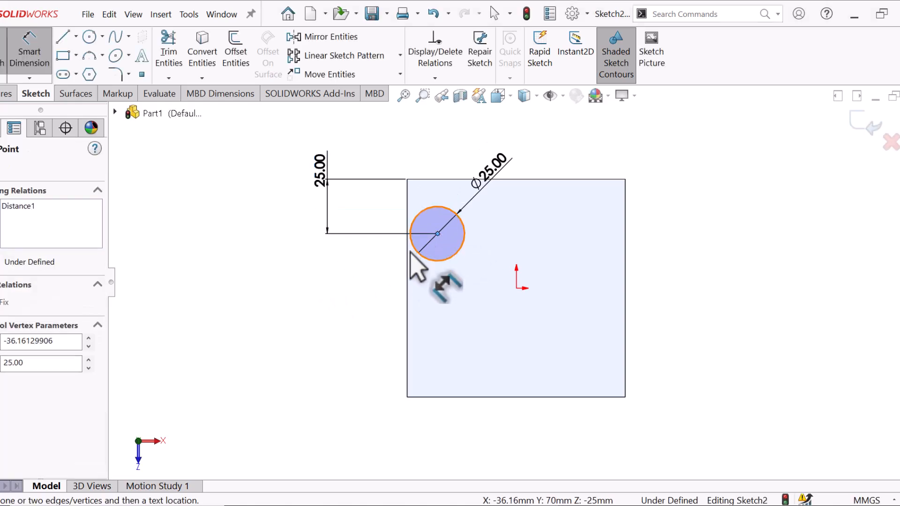
pyautogui.click(407, 256)
pyautogui.click(419, 141)
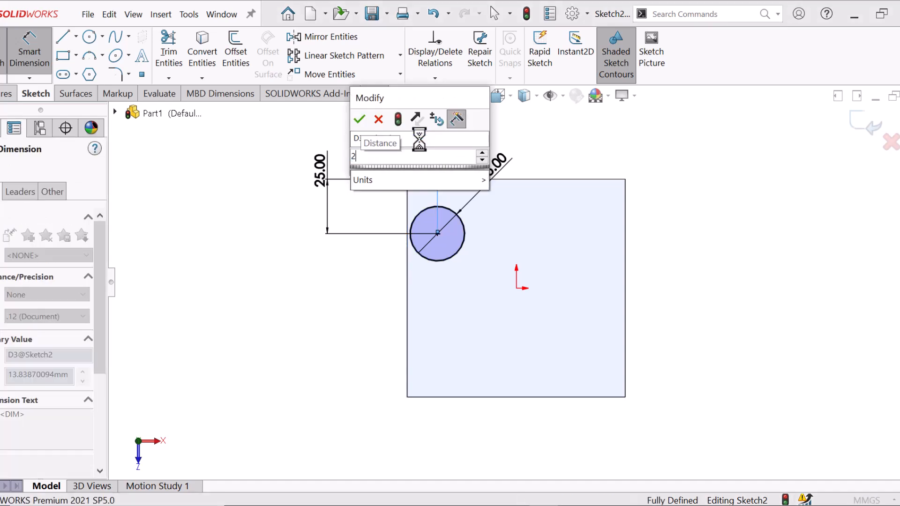
pyautogui.write('25')
pyautogui.press('Return')
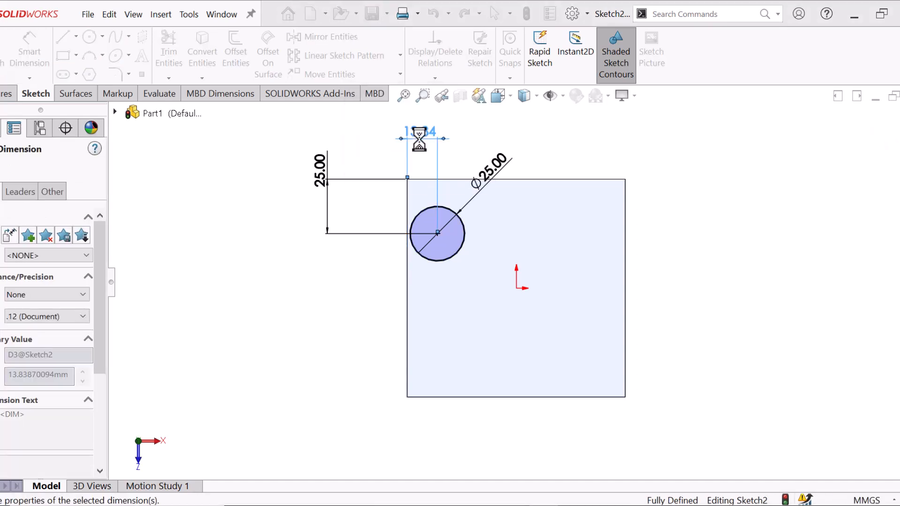
pyautogui.click(662, 174)
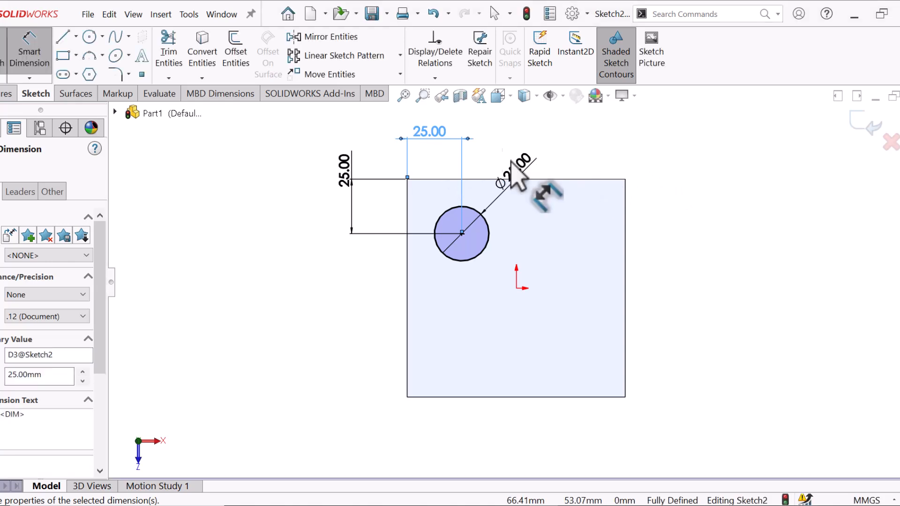
# - Set the circle's diameter to 35 mm and leave the Smart Dimension tool
pyautogui.moveTo(519, 167); pyautogui.dragTo(532, 149)
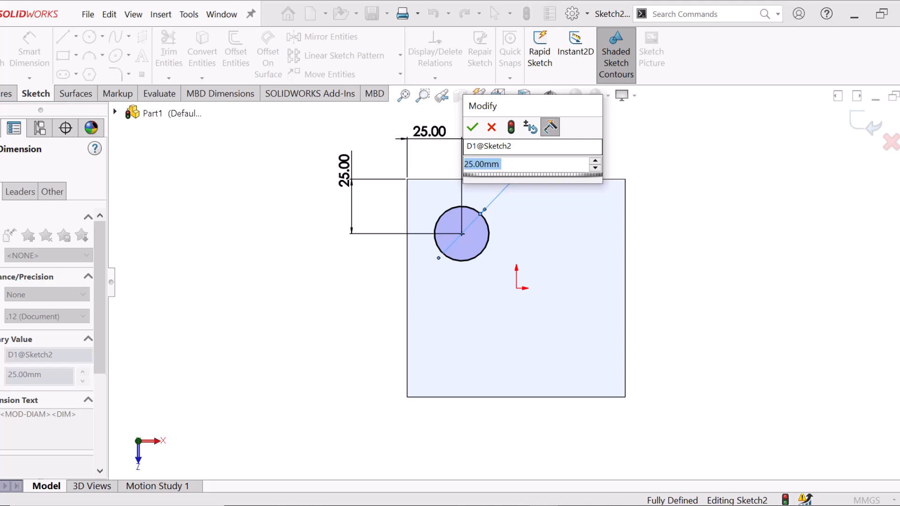
pyautogui.write('35')
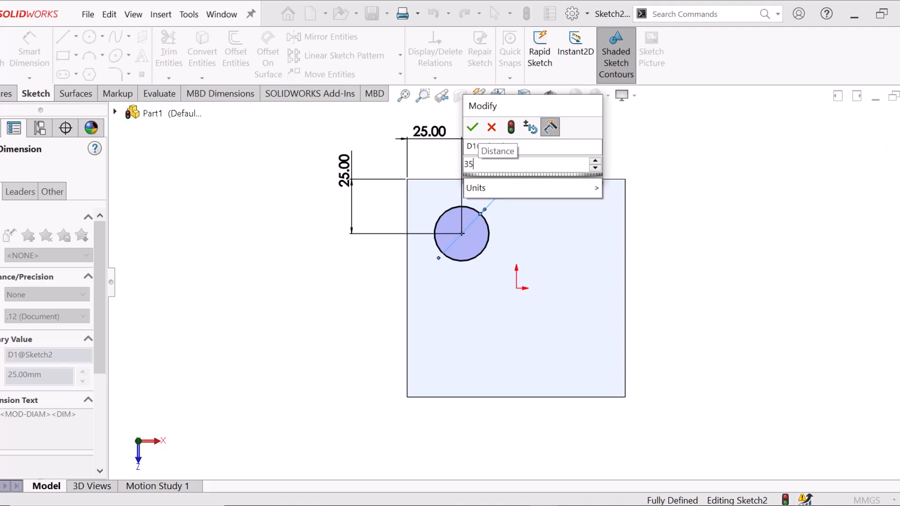
pyautogui.press('Escape')
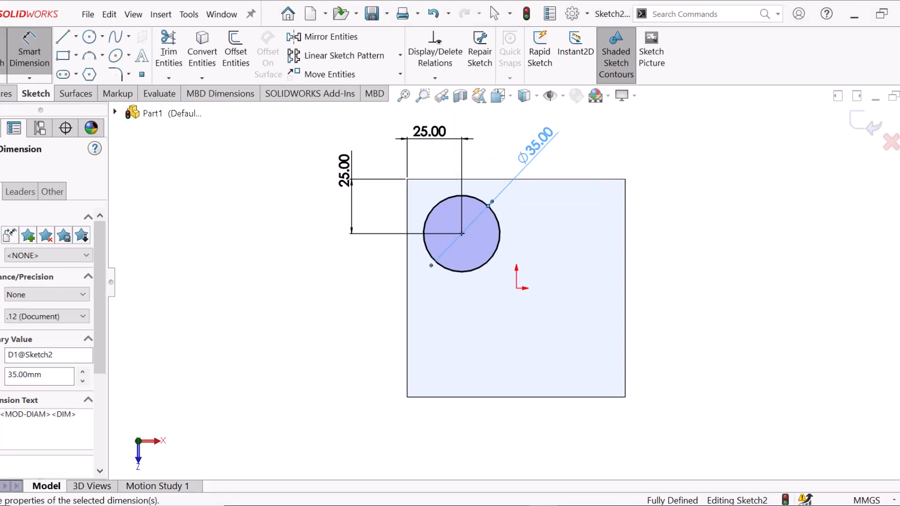
pyautogui.click(698, 202)
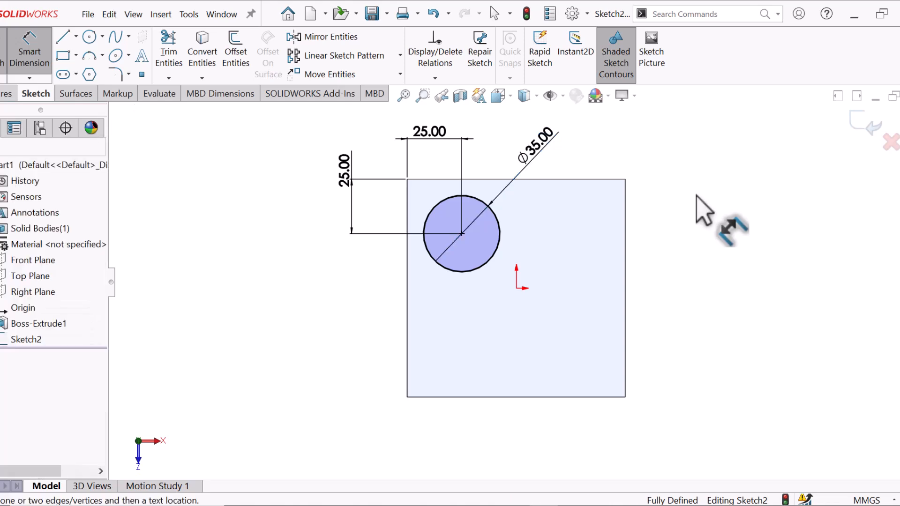
pyautogui.rightClick(746, 295)
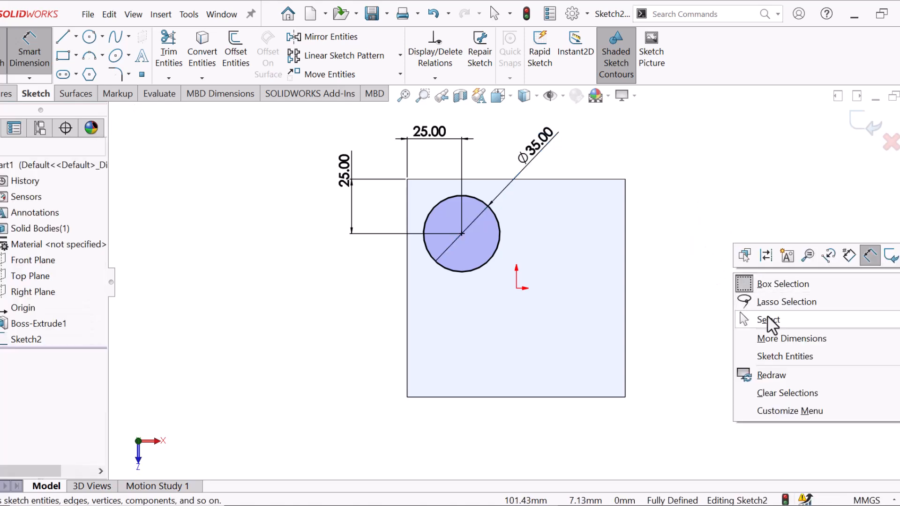
pyautogui.click(768, 320)
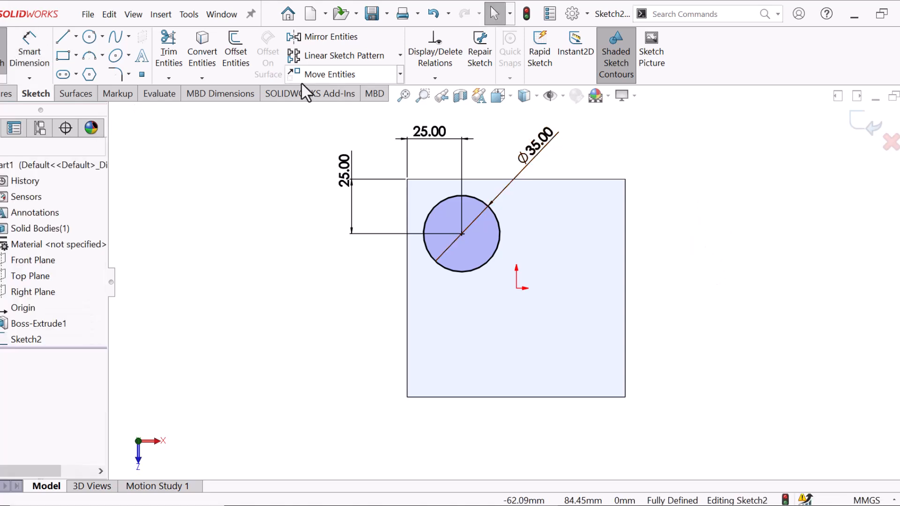
# - Start a Linear Sketch Pattern of the circle along the X-axis with 2 instances spaced 50 mm apart
pyautogui.click(311, 60)
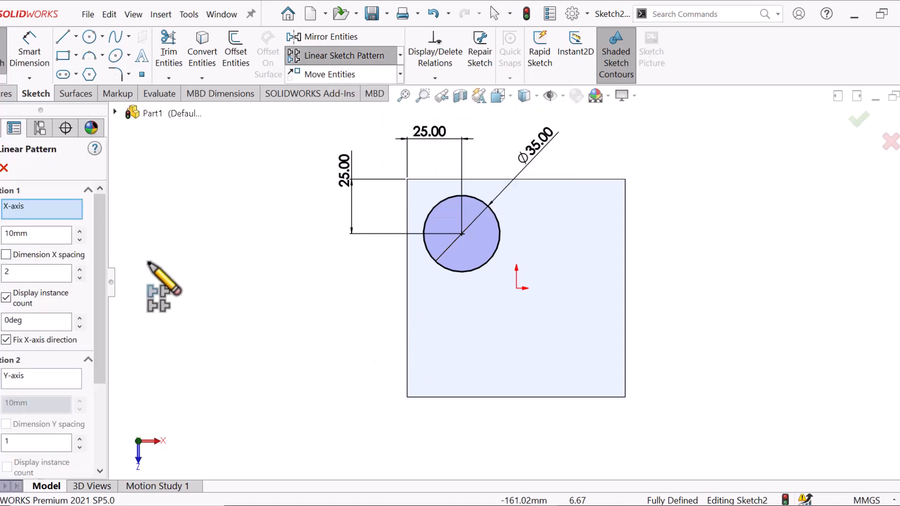
pyautogui.moveTo(97, 238); pyautogui.dragTo(91, 355)
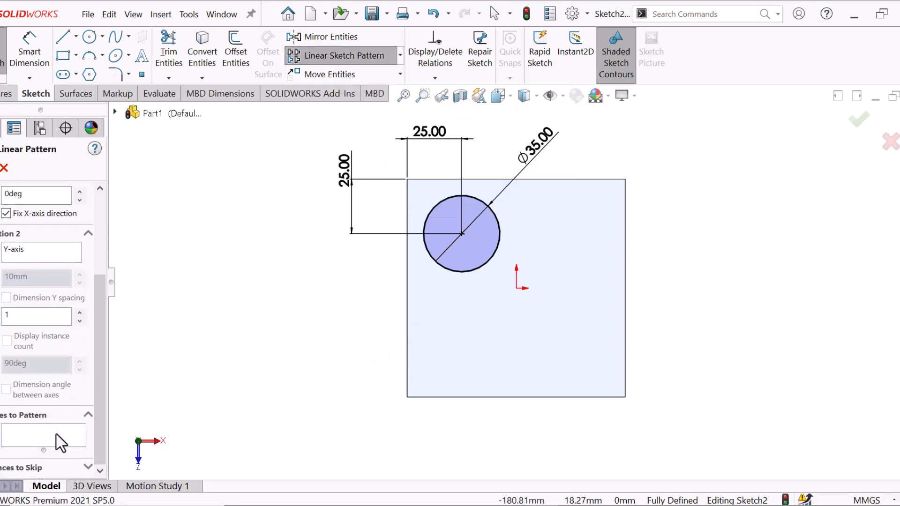
pyautogui.click(494, 258)
pyautogui.moveTo(100, 291); pyautogui.dragTo(104, 210)
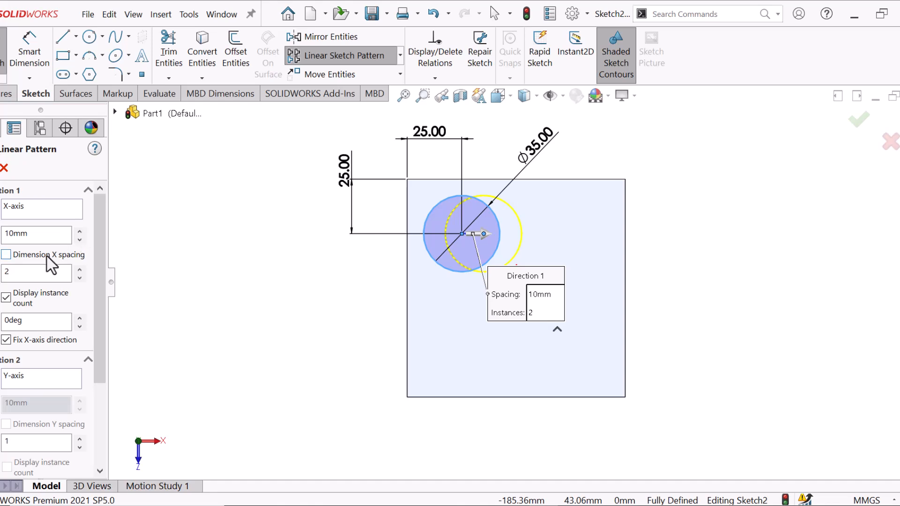
pyautogui.click(79, 231)
pyautogui.click(79, 232)
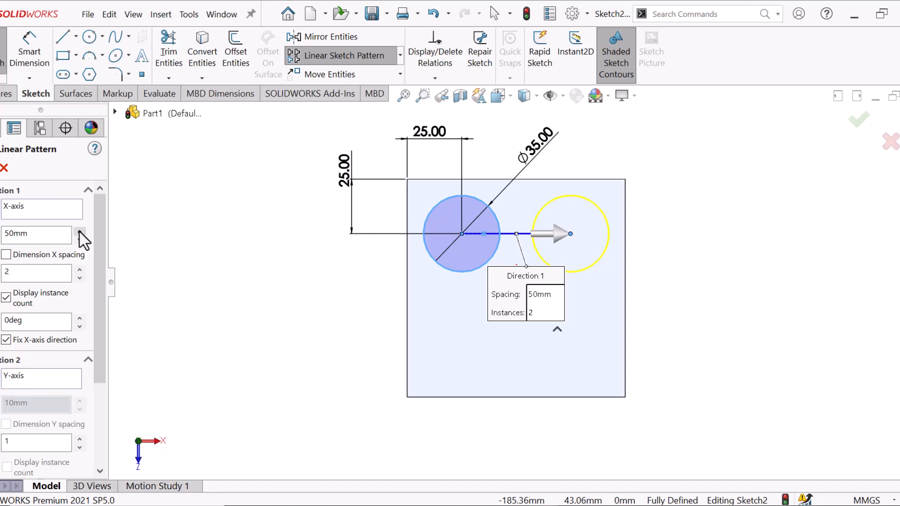
# - Add a Y-axis direction to the pattern with 2 instances at 50 mm spacing, reversed to stay on the face
pyautogui.moveTo(96, 261); pyautogui.dragTo(97, 316)
pyautogui.click(81, 352)
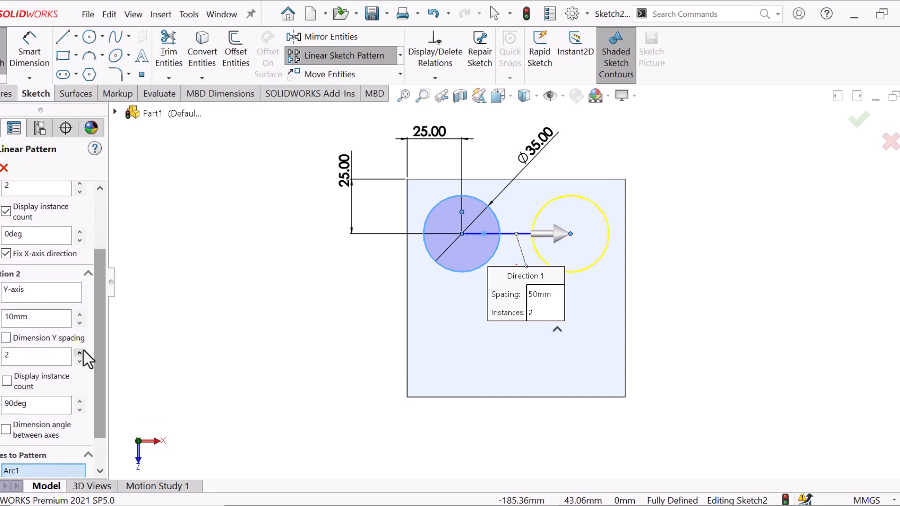
pyautogui.click(80, 314)
pyautogui.click(79, 314)
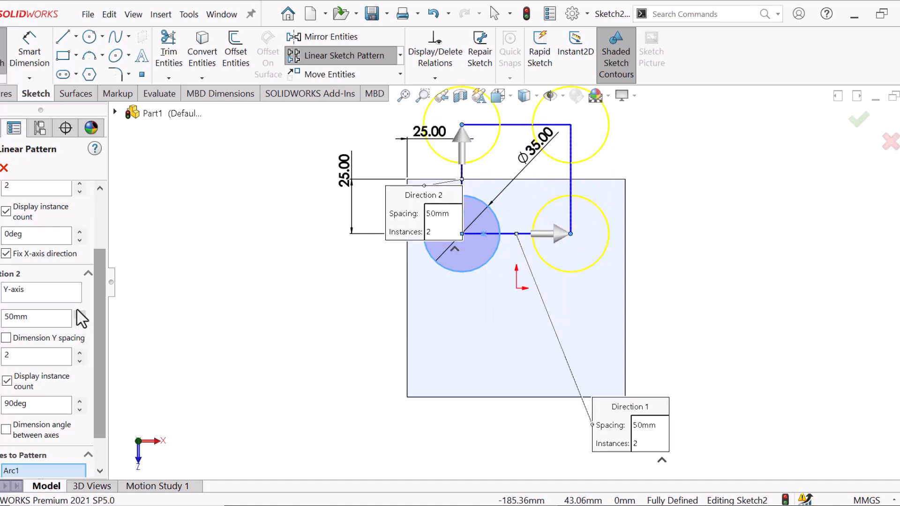
pyautogui.click(1, 290)
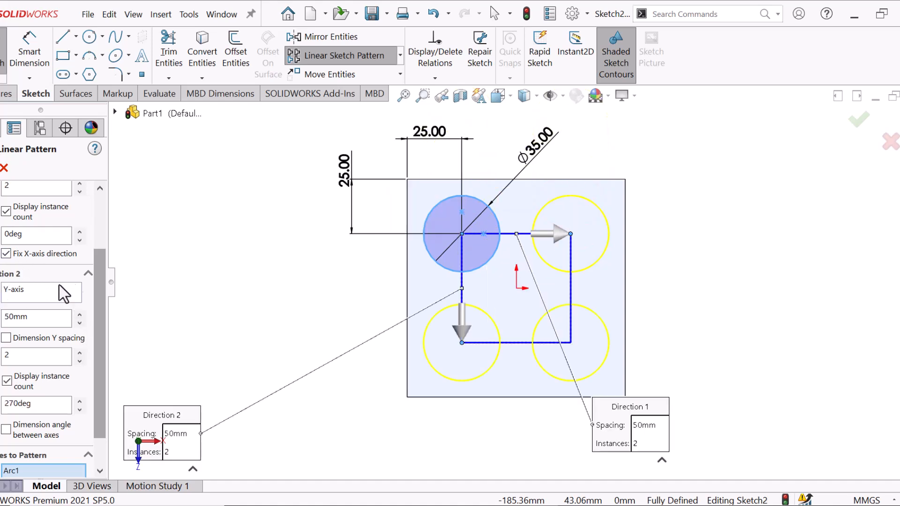
# - Enable dimensions for the pattern's X and Y spacing and create the pattern of four circles
pyautogui.moveTo(96, 280); pyautogui.dragTo(103, 212)
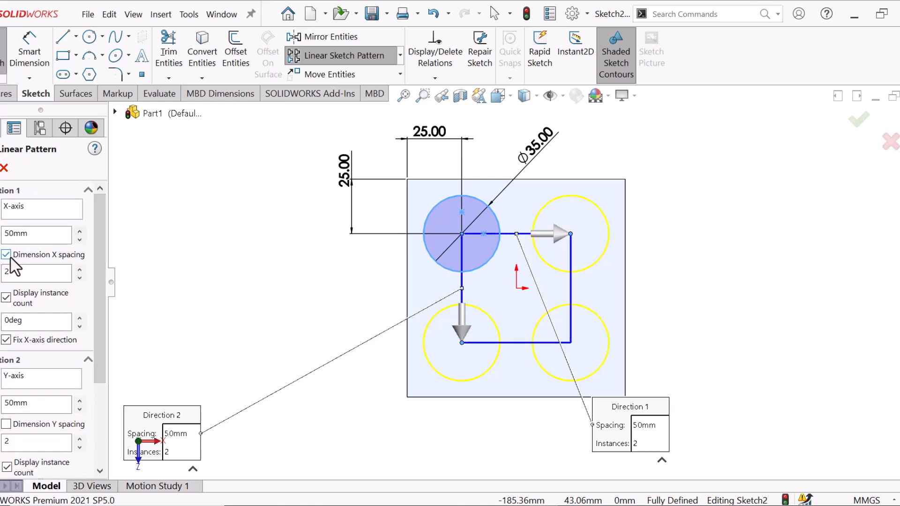
pyautogui.moveTo(105, 270); pyautogui.dragTo(97, 357)
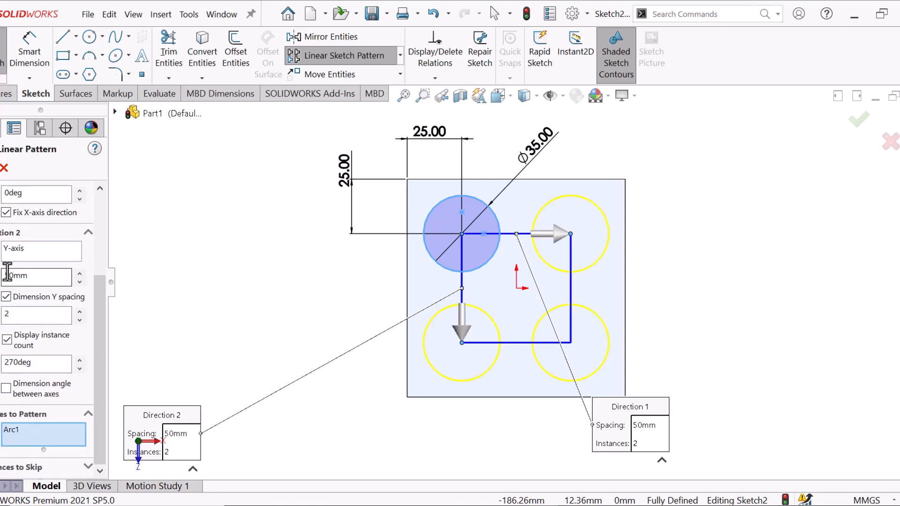
pyautogui.press('Return')
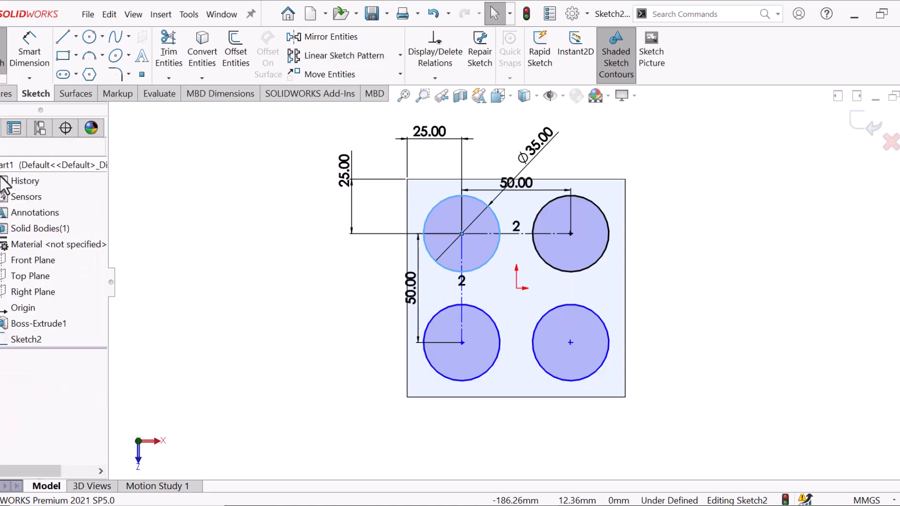
# - Add a Vertical relation to the construction line joining the two left circle centers
pyautogui.click(462, 296)
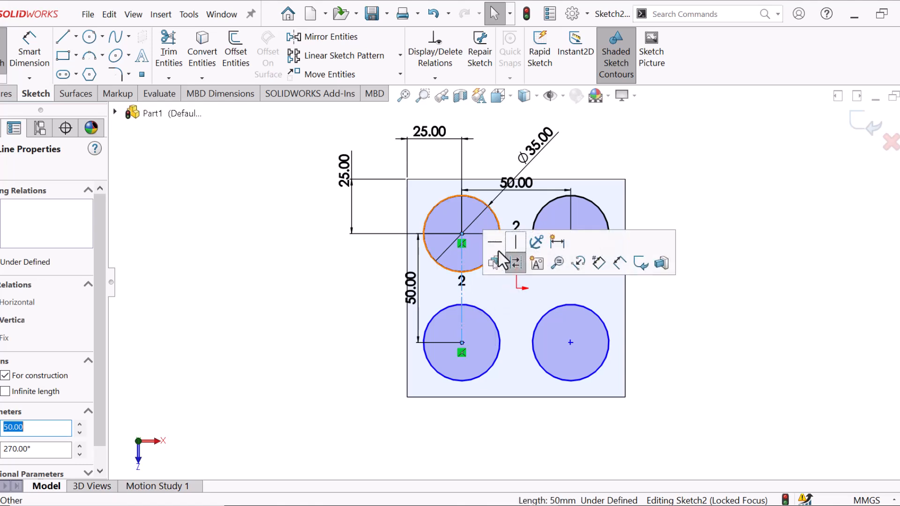
pyautogui.click(520, 244)
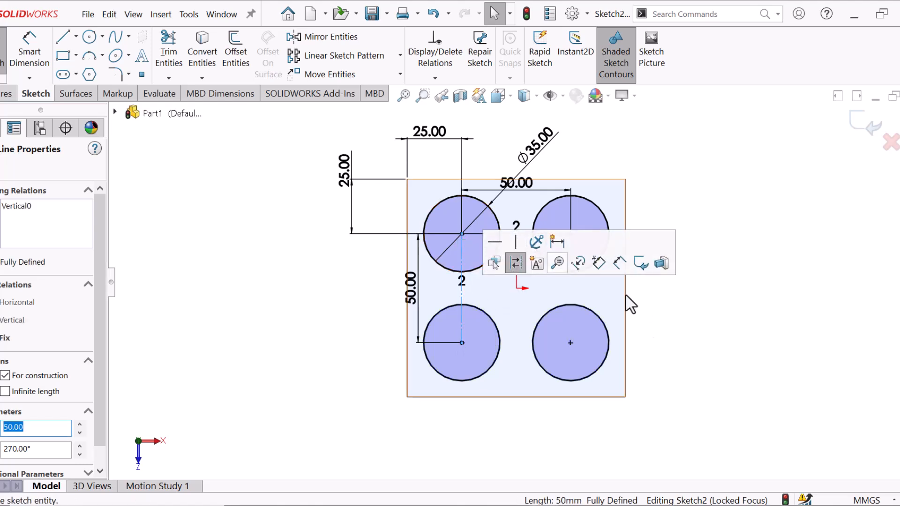
pyautogui.click(715, 334)
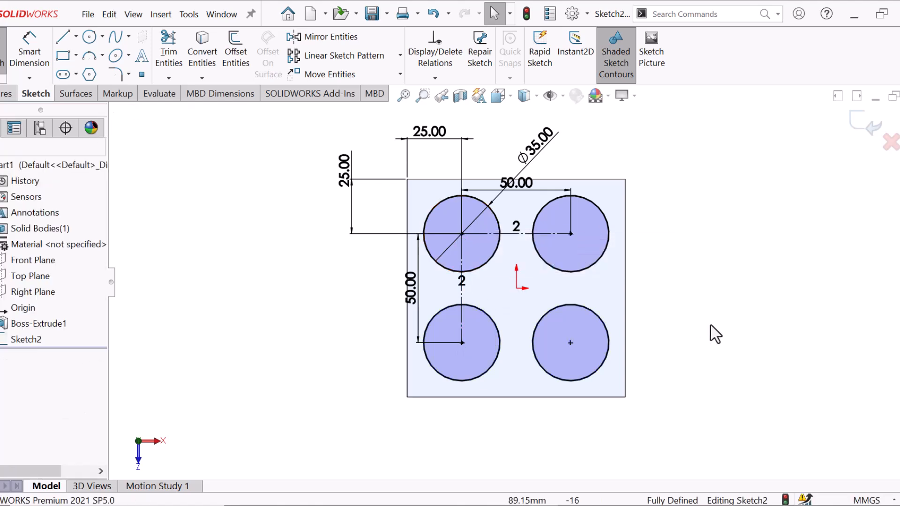
# - Extrude the four circles as a Blind boss with a depth of 30 mm, merged with the block
pyautogui.click(6, 93)
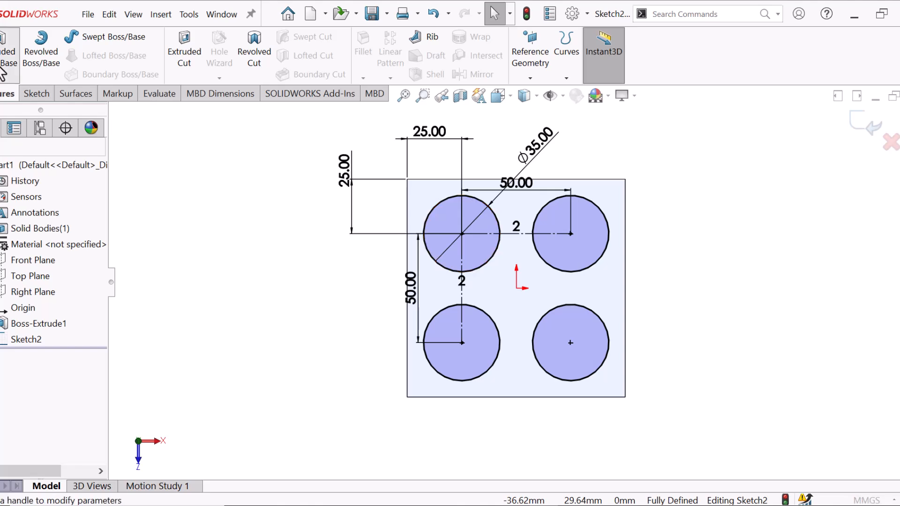
pyautogui.click(4, 61)
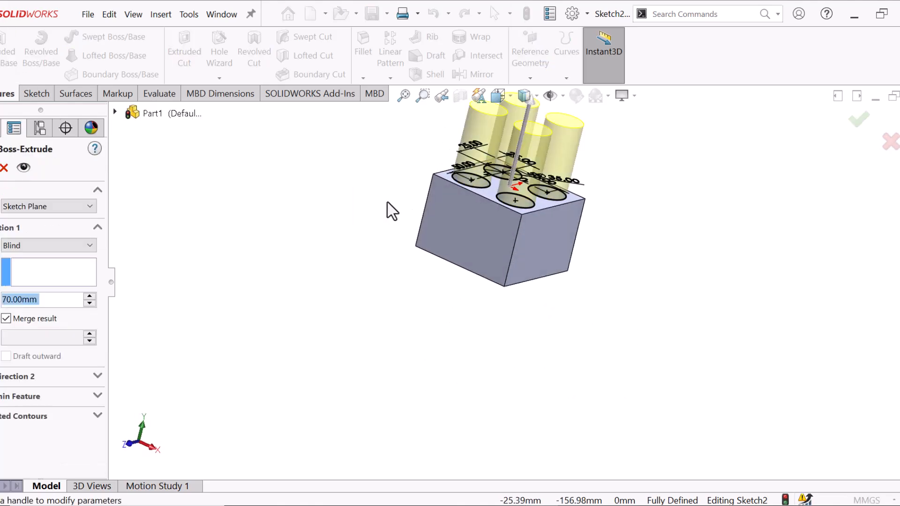
pyautogui.click(89, 304)
pyautogui.click(89, 304)
pyautogui.click(89, 304)
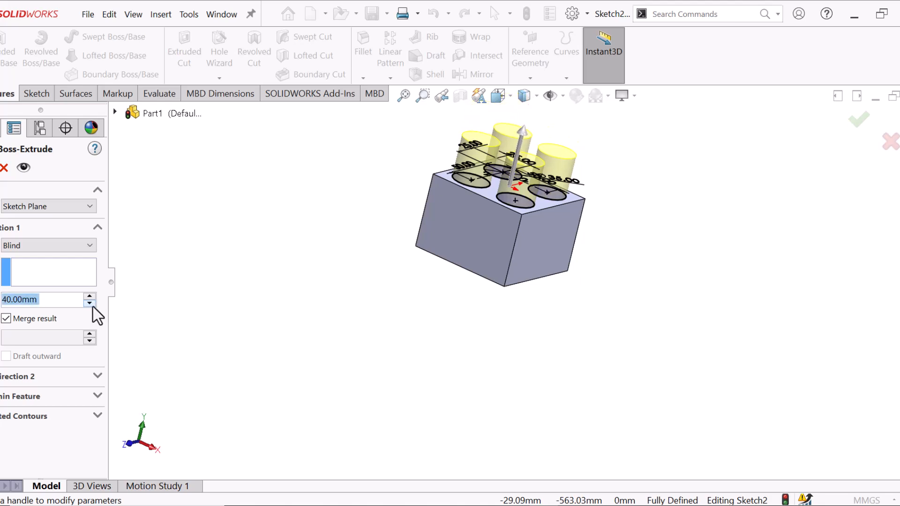
pyautogui.click(89, 304)
pyautogui.moveTo(302, 308); pyautogui.dragTo(307, 347, button='middle')
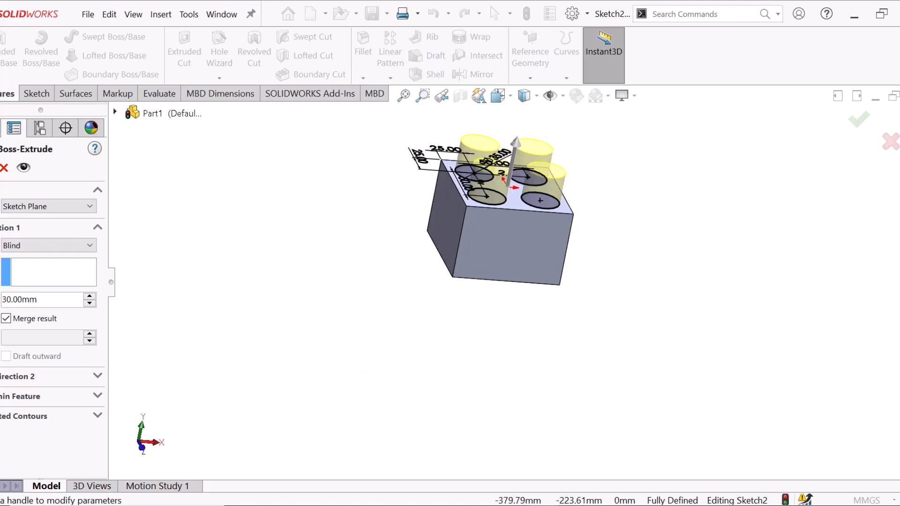
pyautogui.press('Return')
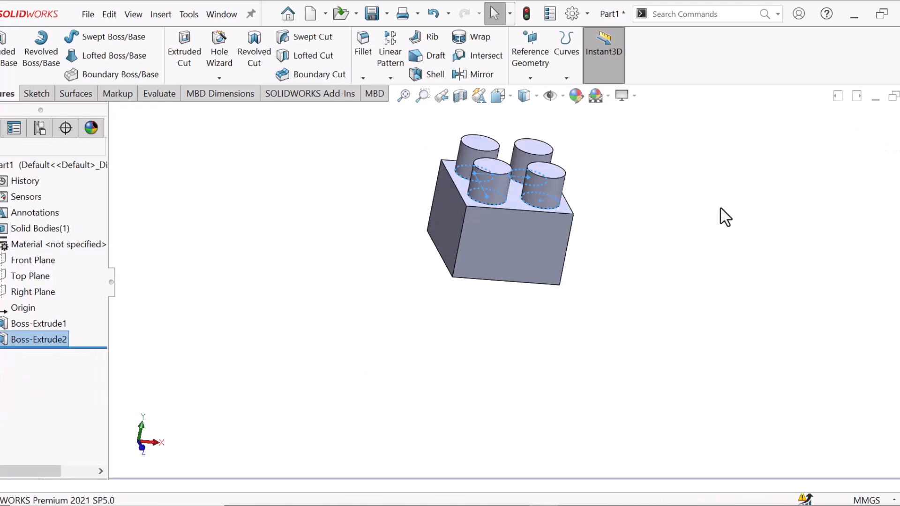
# - Show the model in the Isometric view orientation
pyautogui.press('space')
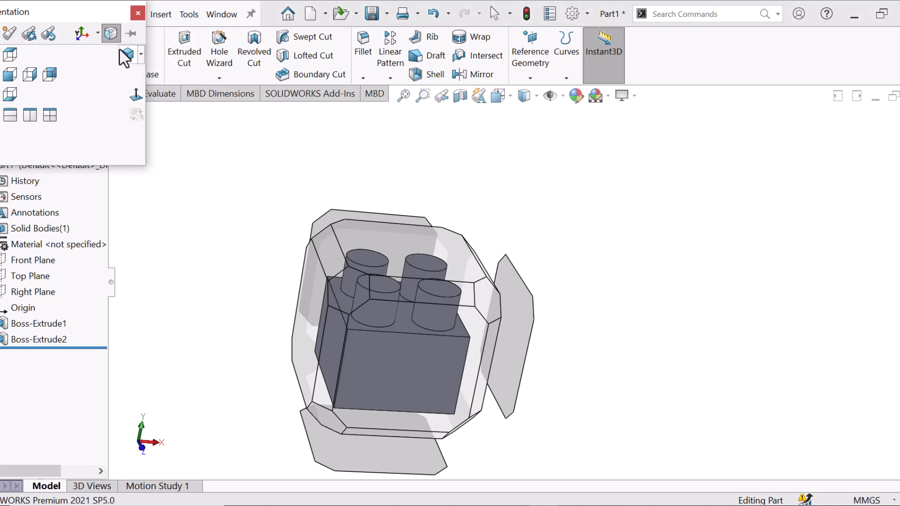
pyautogui.click(140, 56)
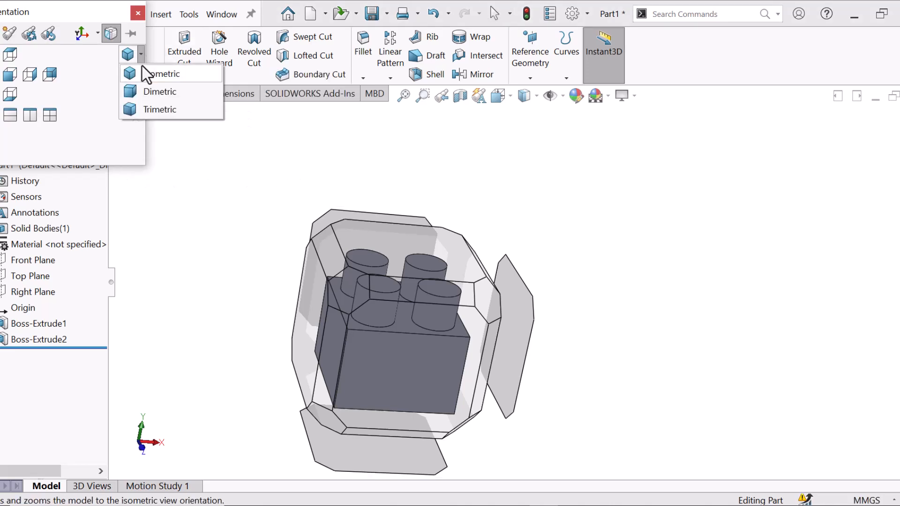
pyautogui.click(160, 73)
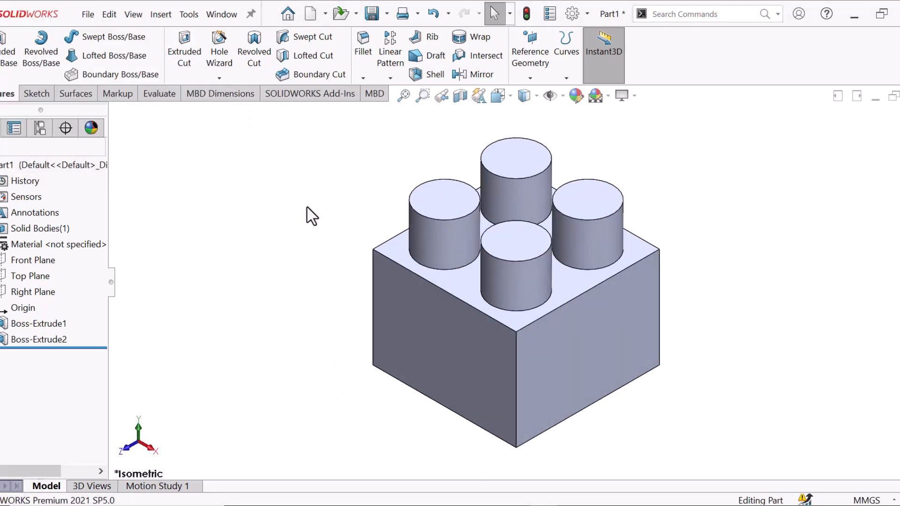
# - Fillet the block's four vertical corner edges with a 5 mm radius, showing a full preview
pyautogui.moveTo(657, 370); pyautogui.dragTo(626, 136, button='middle')
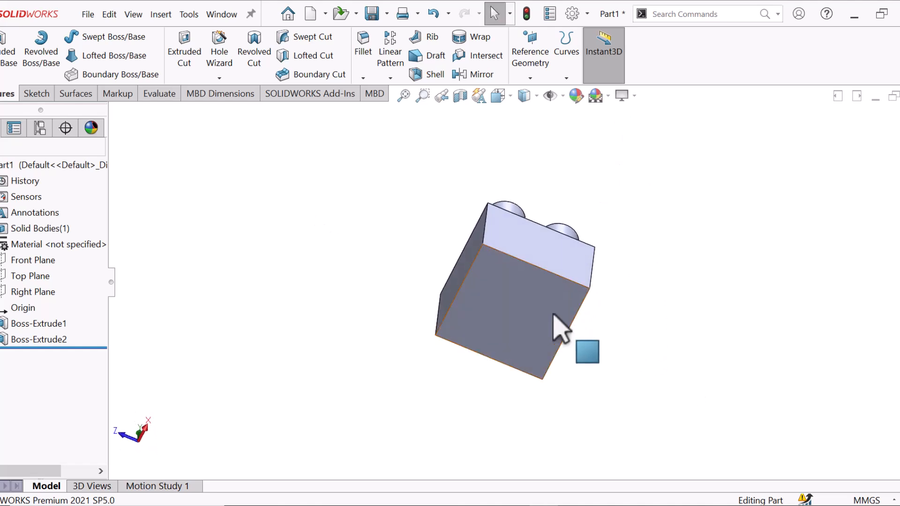
pyautogui.moveTo(618, 287); pyautogui.dragTo(660, 461, button='middle')
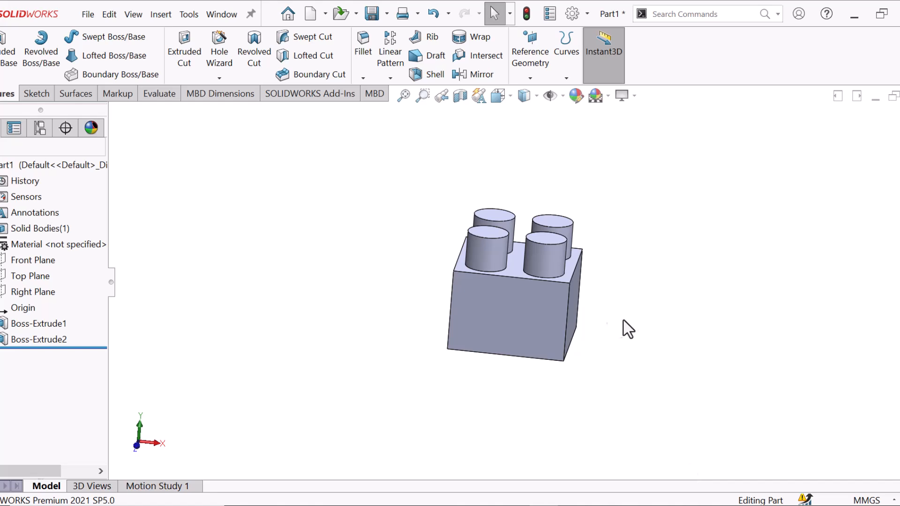
pyautogui.moveTo(622, 317); pyautogui.dragTo(629, 338, button='middle')
pyautogui.click(573, 329)
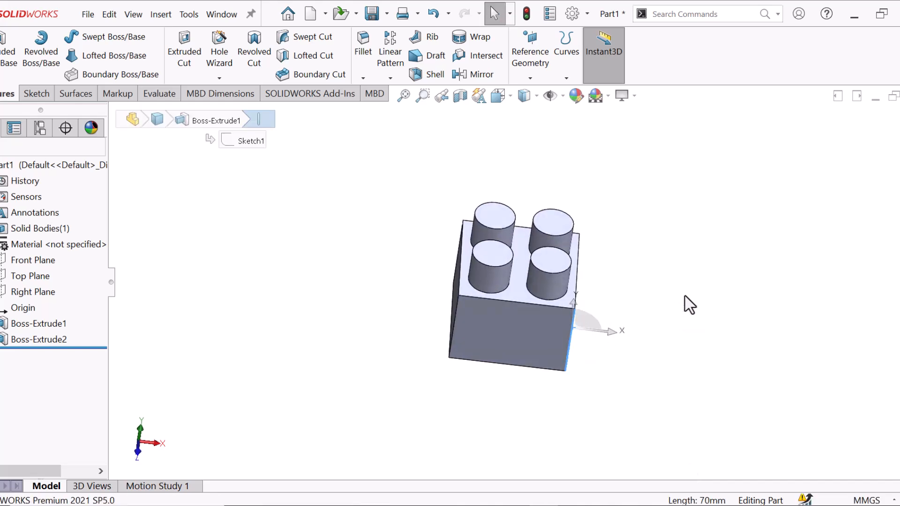
pyautogui.press('f')
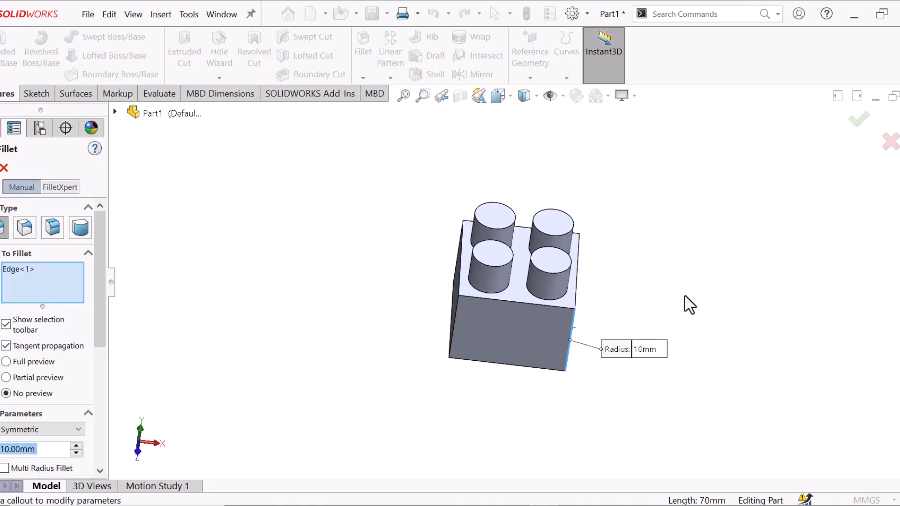
pyautogui.click(6, 362)
pyautogui.moveTo(355, 345); pyautogui.dragTo(300, 319, button='middle')
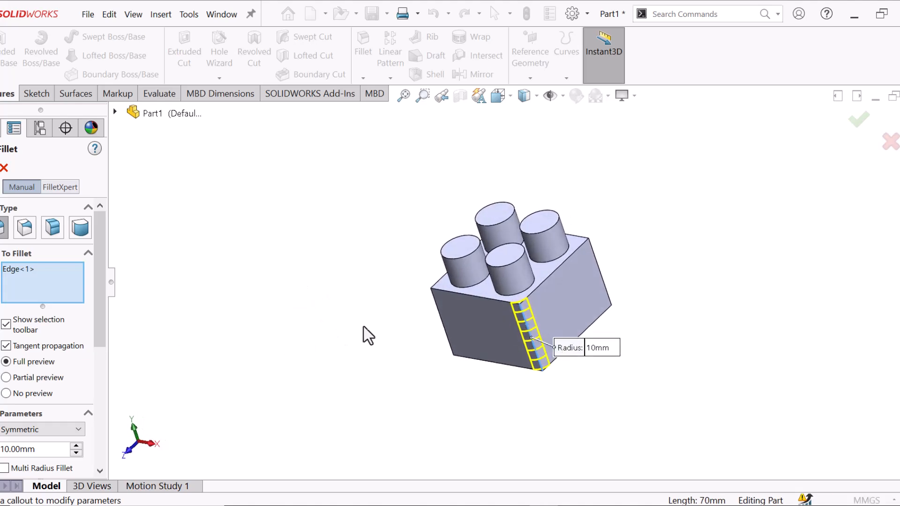
pyautogui.click(436, 309)
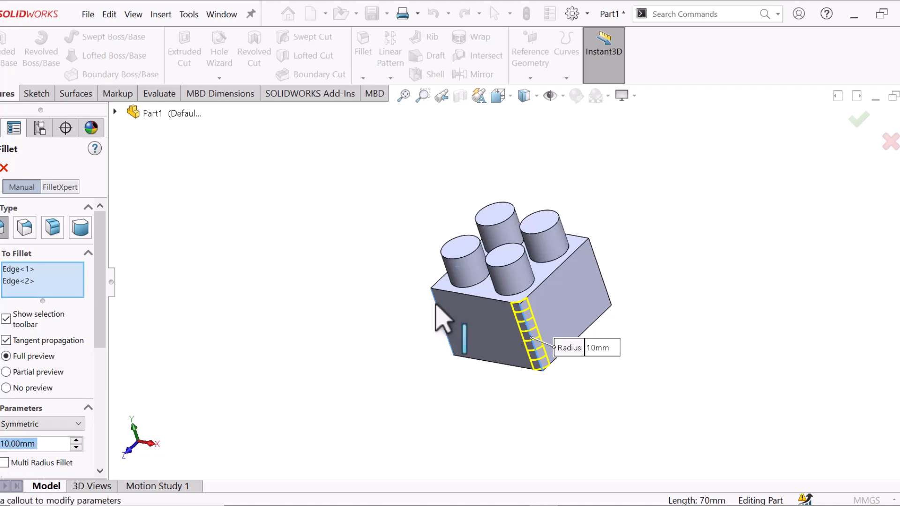
pyautogui.click(467, 272)
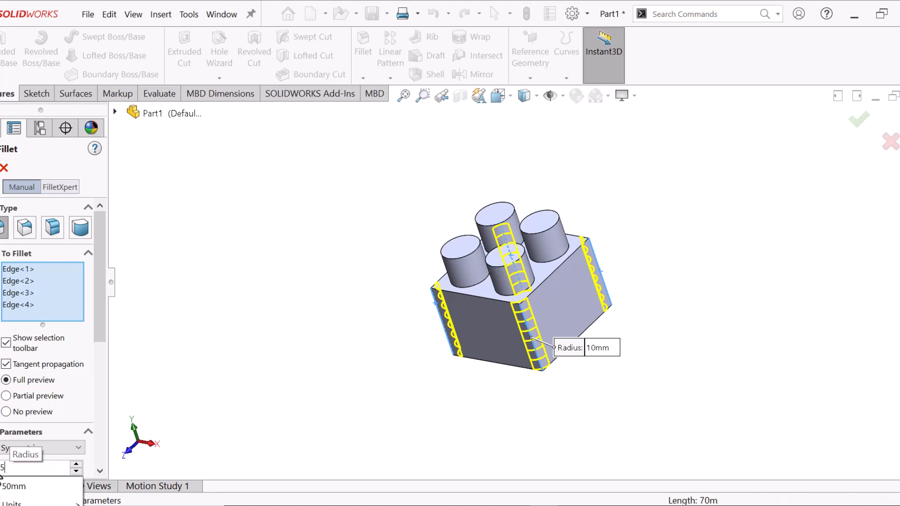
pyautogui.write('5')
pyautogui.press('Return')
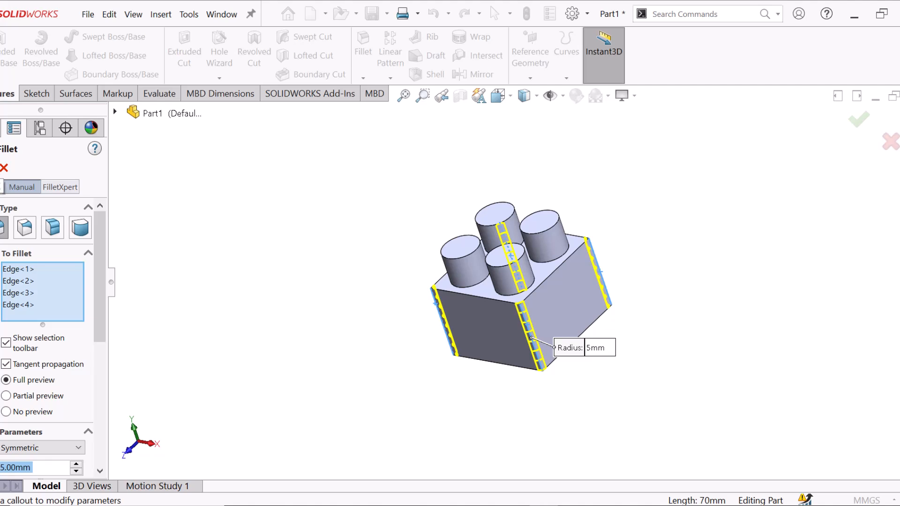
pyautogui.press('Return')
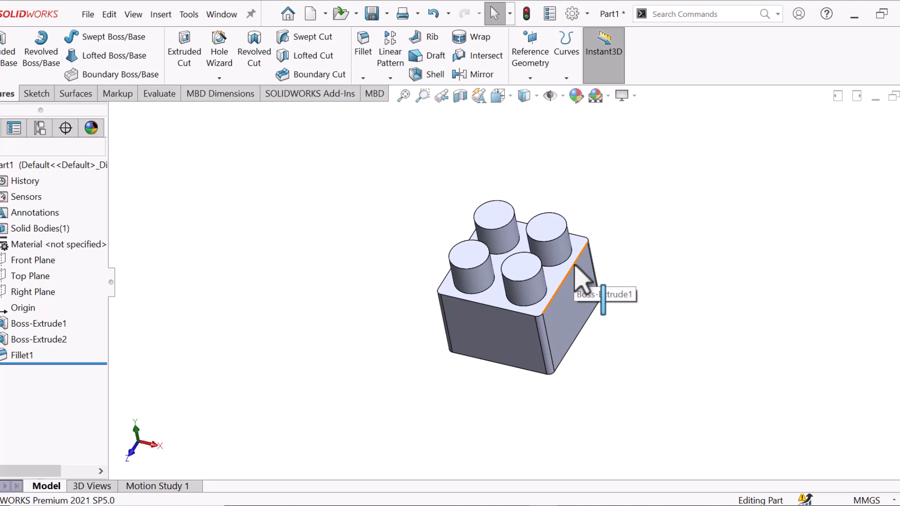
# - Start a 2 mm fillet on the block's top perimeter edge and include the top faces of all four studs
pyautogui.click(575, 266)
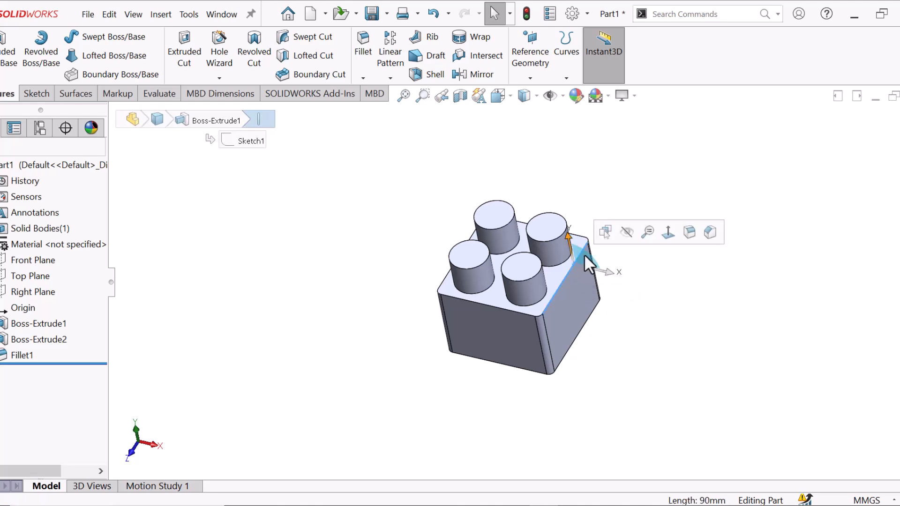
pyautogui.click(693, 235)
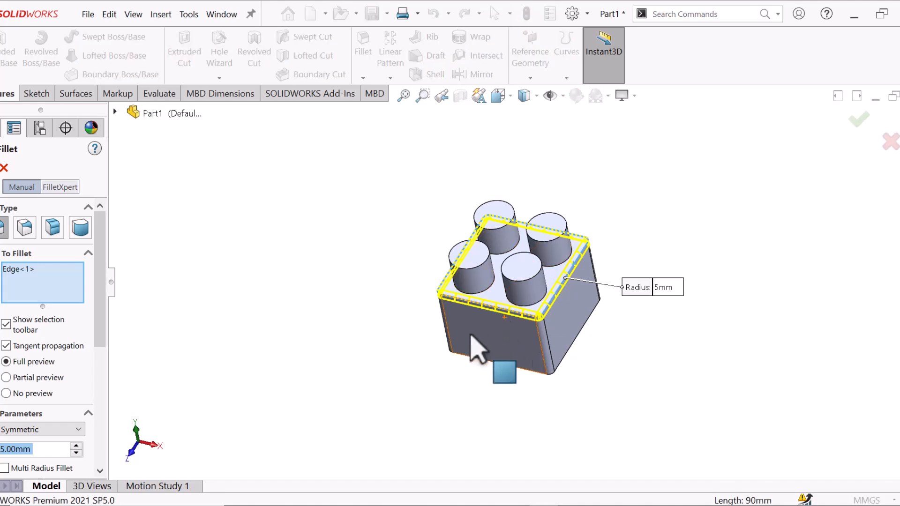
pyautogui.write('2')
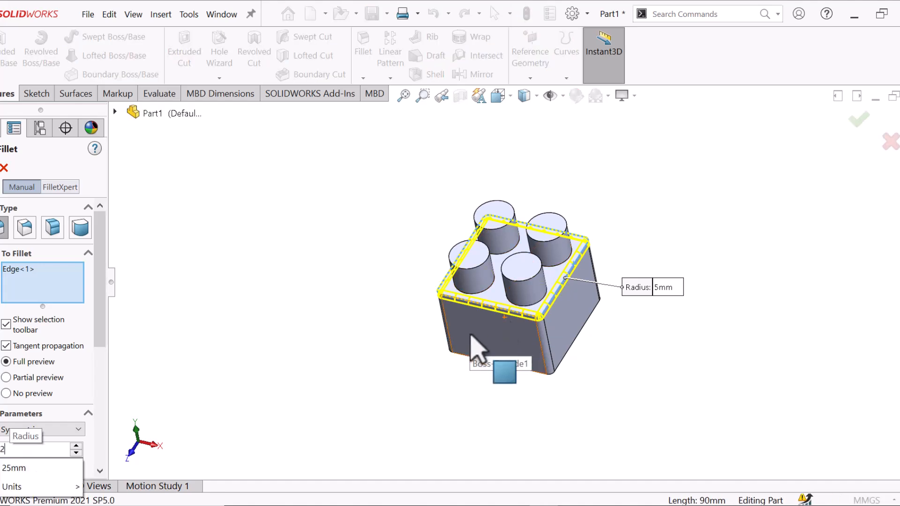
pyautogui.press('Return')
pyautogui.scroll(-2, 534, 281)
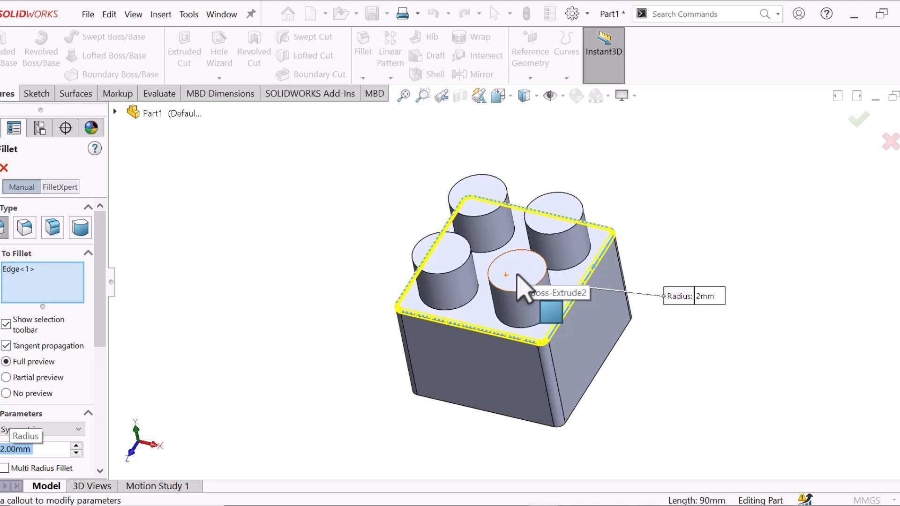
pyautogui.click(528, 276)
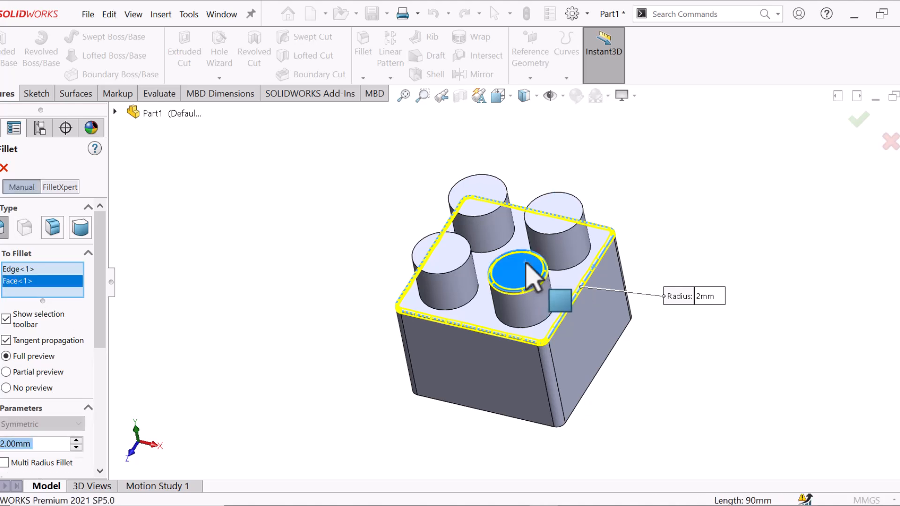
pyautogui.click(445, 266)
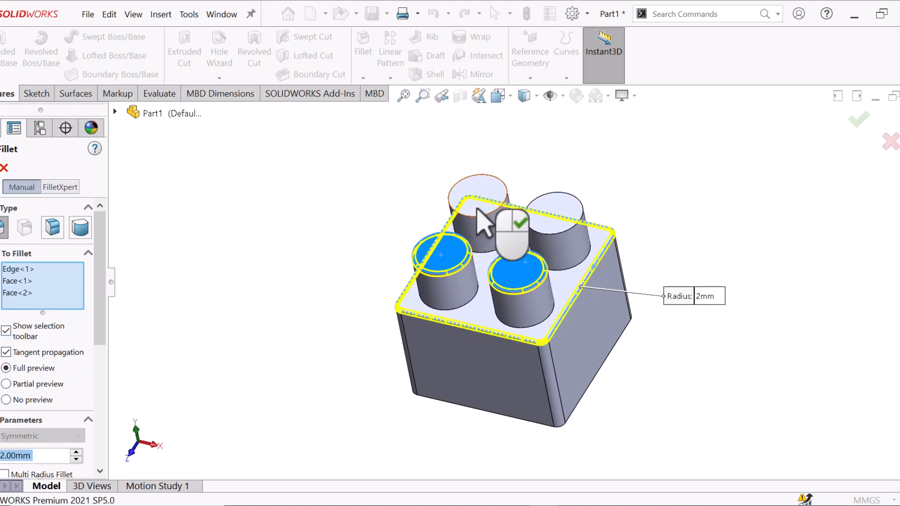
pyautogui.click(482, 225)
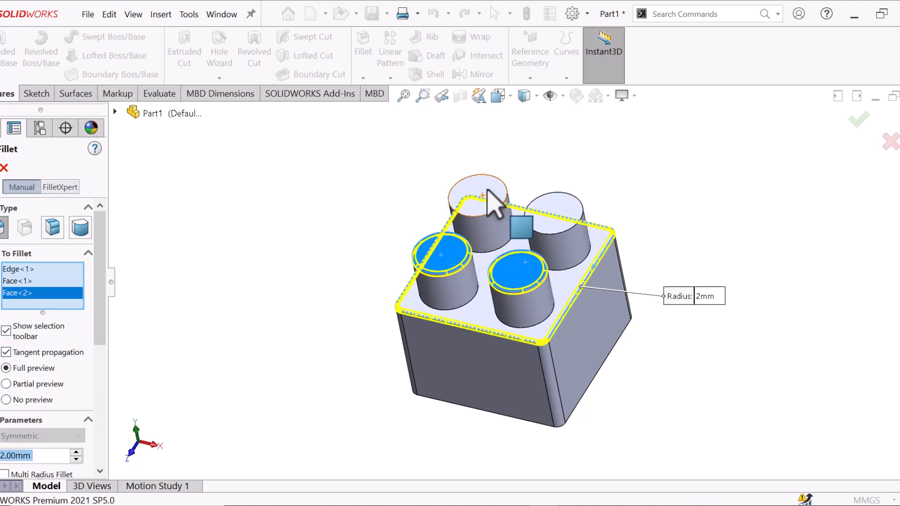
pyautogui.click(566, 219)
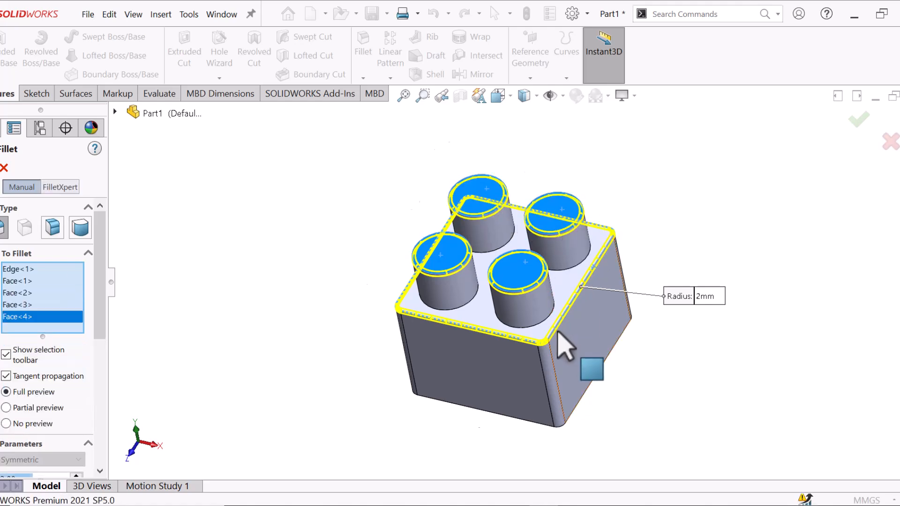
# - Add the base edges of all four studs to the fillet selection
pyautogui.scroll(-3, 557, 331)
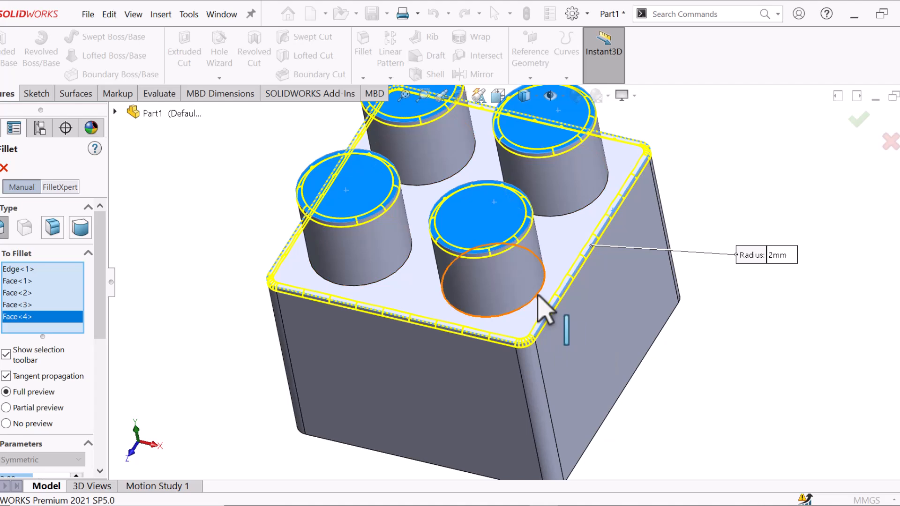
pyautogui.click(538, 295)
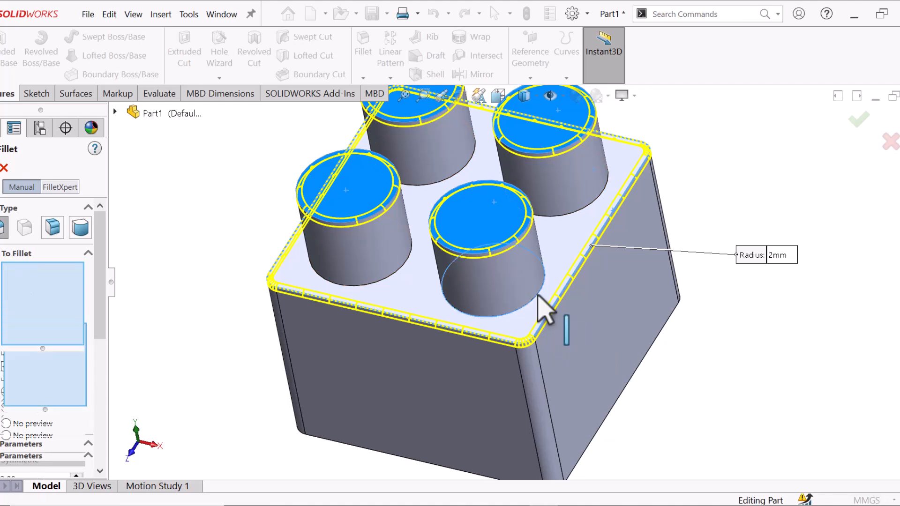
pyautogui.click(592, 211)
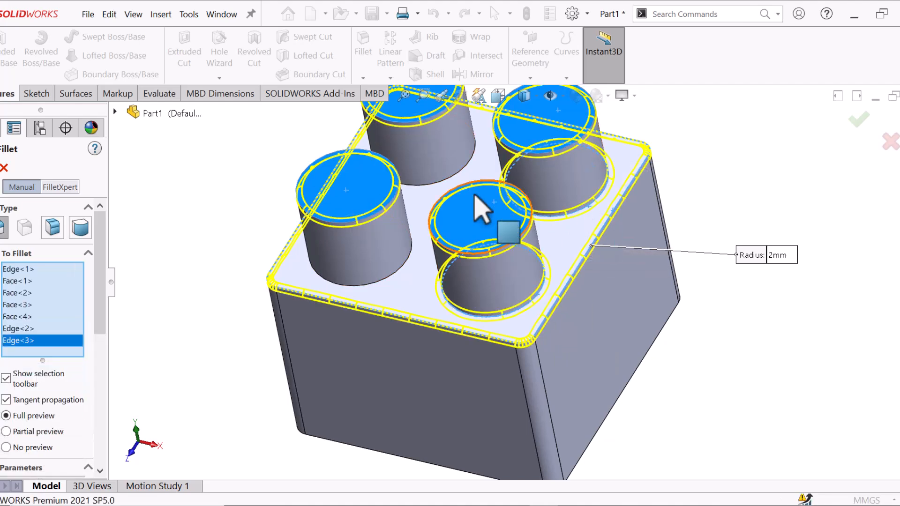
pyautogui.click(440, 184)
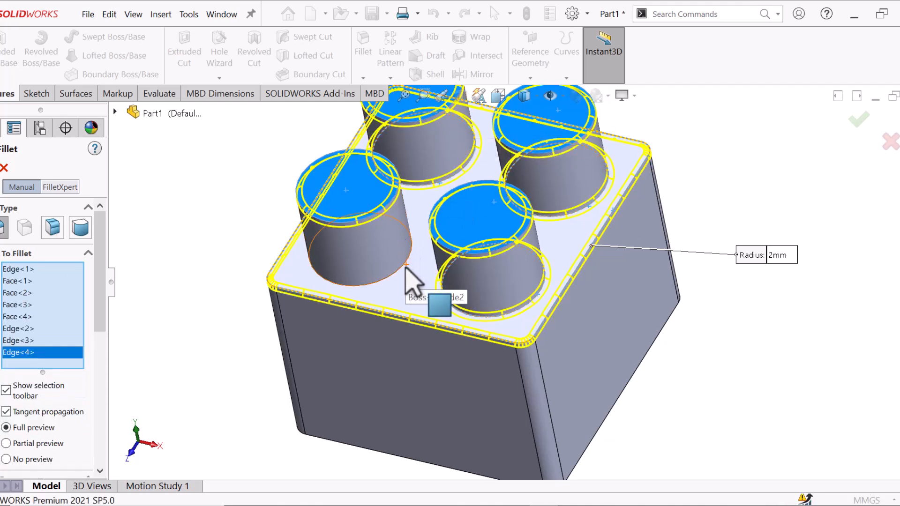
pyautogui.click(404, 268)
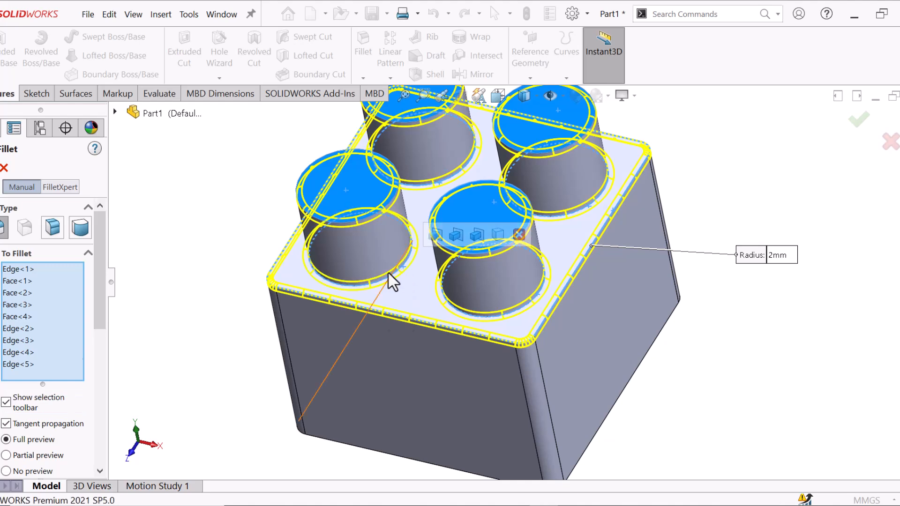
# - Set the fillet radius to 1 mm for all selected edges and faces and create the fillet
pyautogui.moveTo(94, 297); pyautogui.dragTo(78, 382)
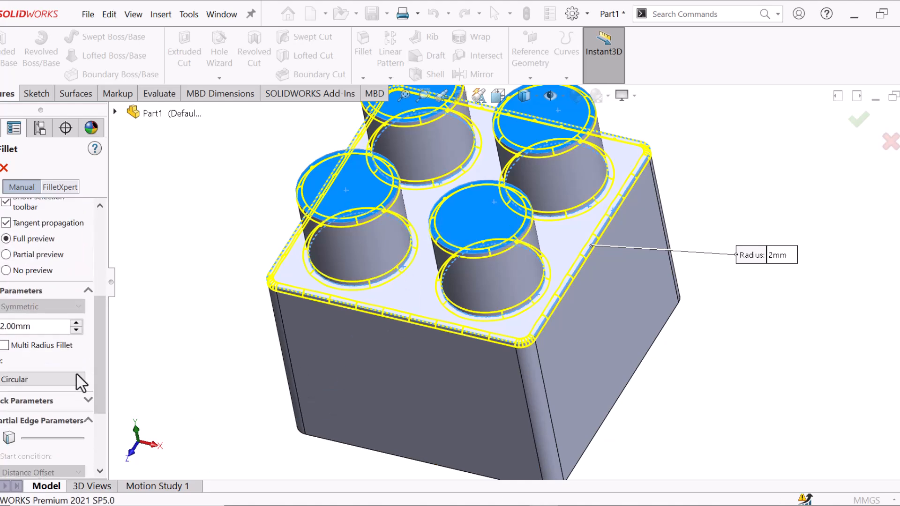
pyautogui.doubleClick(41, 327)
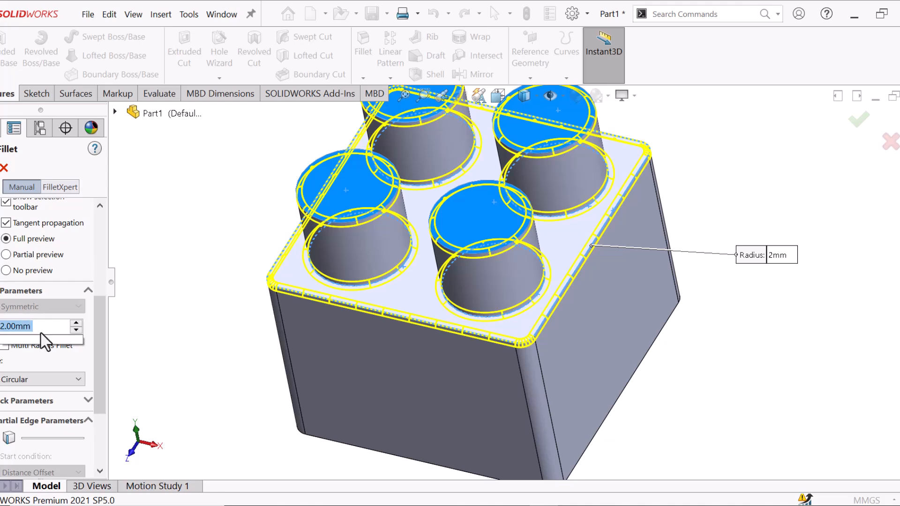
pyautogui.write('1')
pyautogui.press('Return')
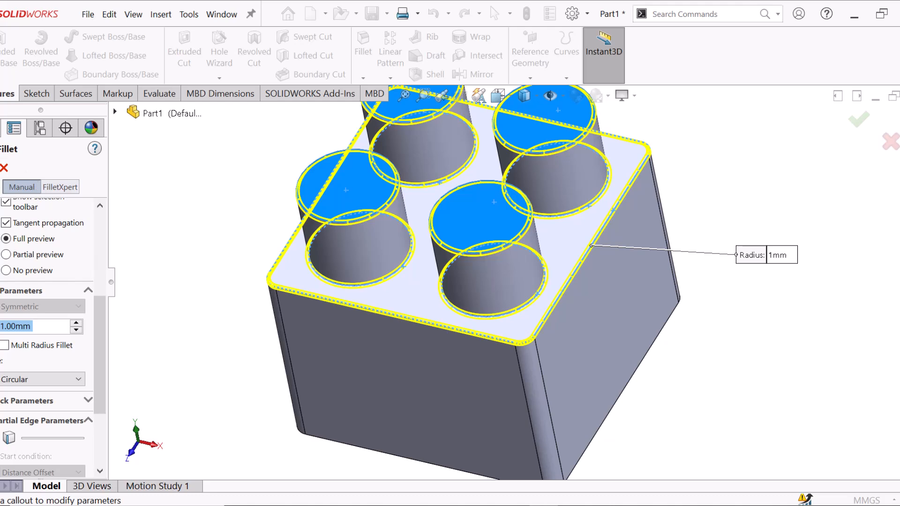
pyautogui.press('Return')
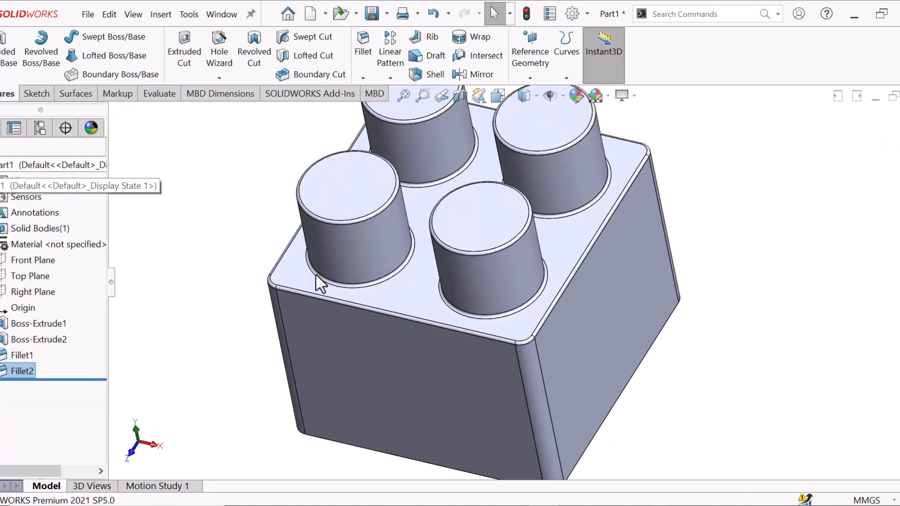
# - Display the model as Shaded without edges and show it in the Isometric view orientation
pyautogui.scroll(2, 488, 330)
pyautogui.moveTo(646, 332); pyautogui.dragTo(630, 300, button='middle')
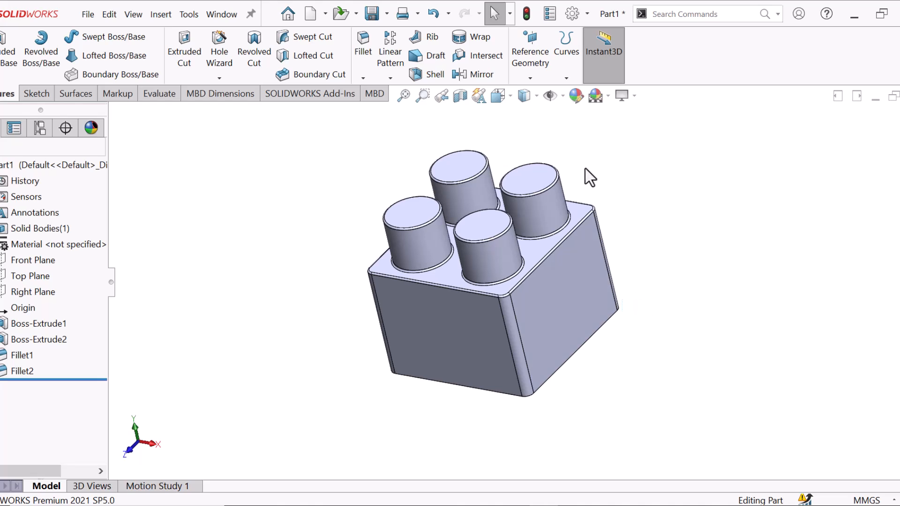
pyautogui.click(537, 95)
pyautogui.click(526, 134)
pyautogui.moveTo(652, 240); pyautogui.dragTo(688, 277, button='middle')
pyautogui.press('space')
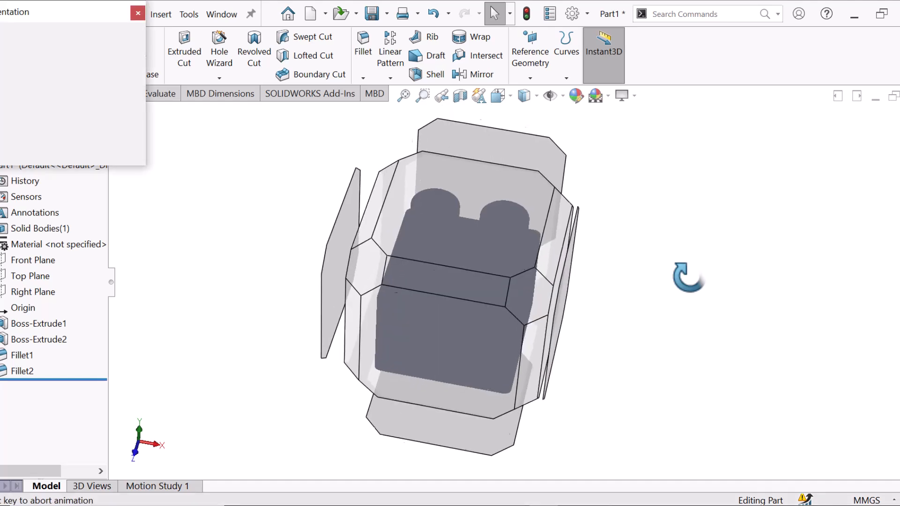
pyautogui.click(129, 56)
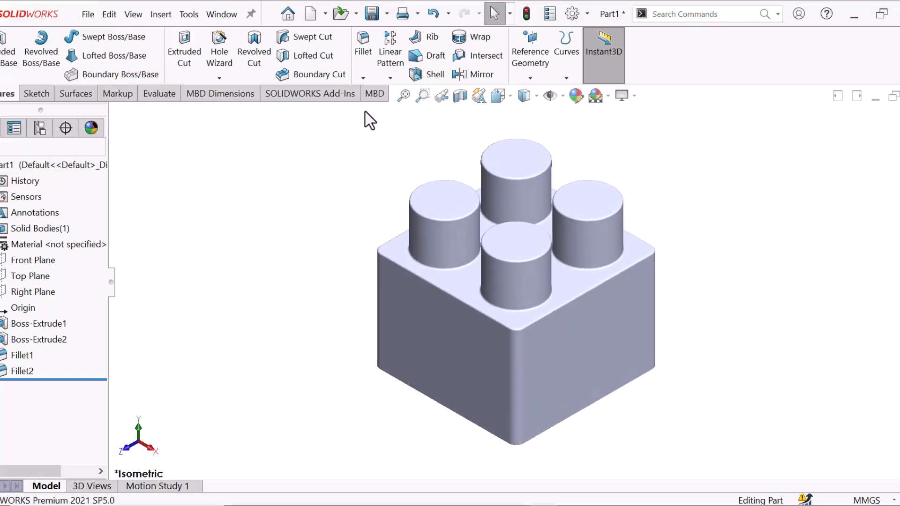
# - Shell the block with a 0.5 mm wall thickness, removing its bottom face
pyautogui.click(427, 74)
pyautogui.moveTo(442, 277); pyautogui.dragTo(488, 267, button='middle')
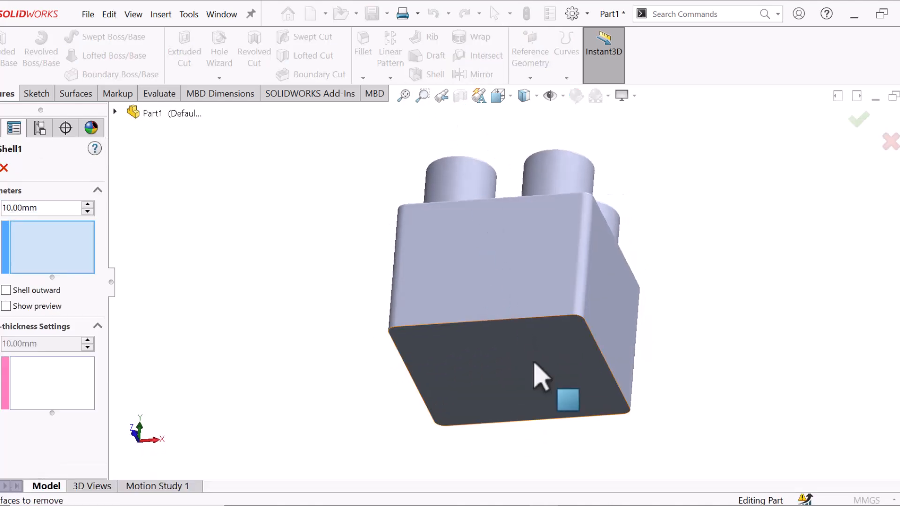
pyautogui.click(533, 362)
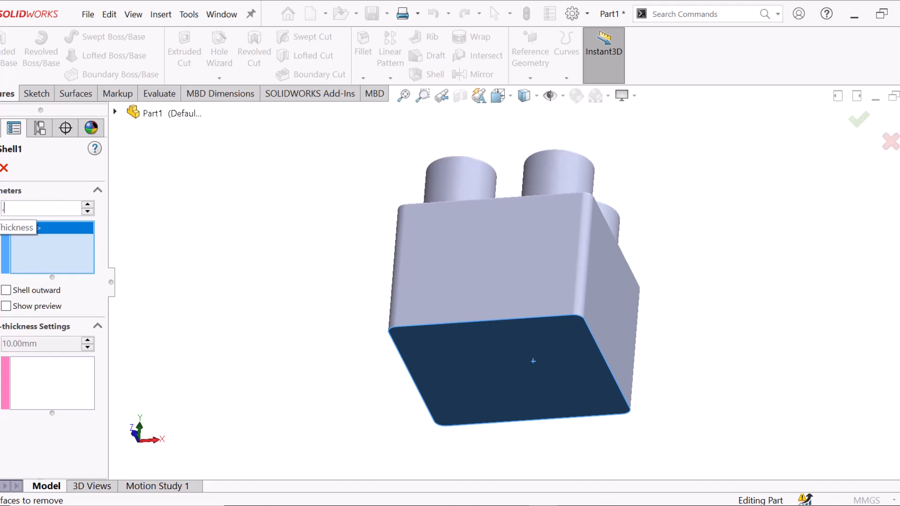
pyautogui.write('.5')
pyautogui.press('Return')
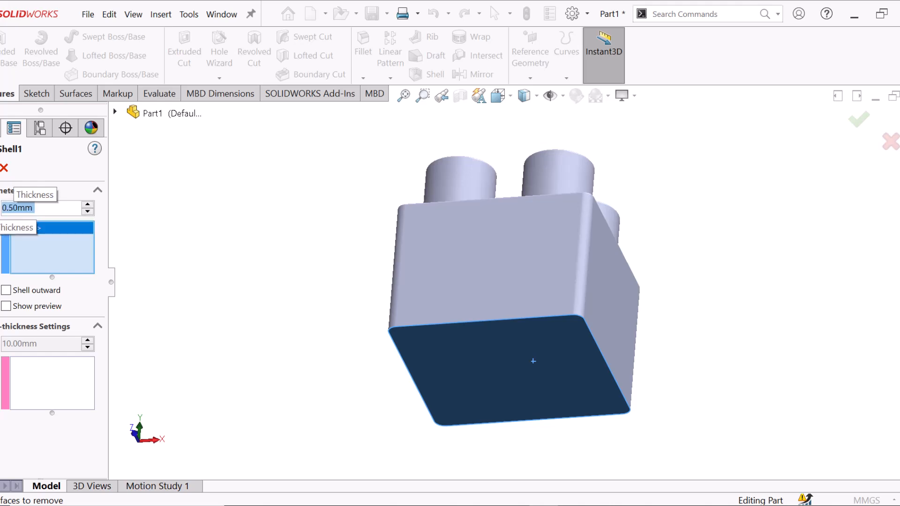
pyautogui.press('Return')
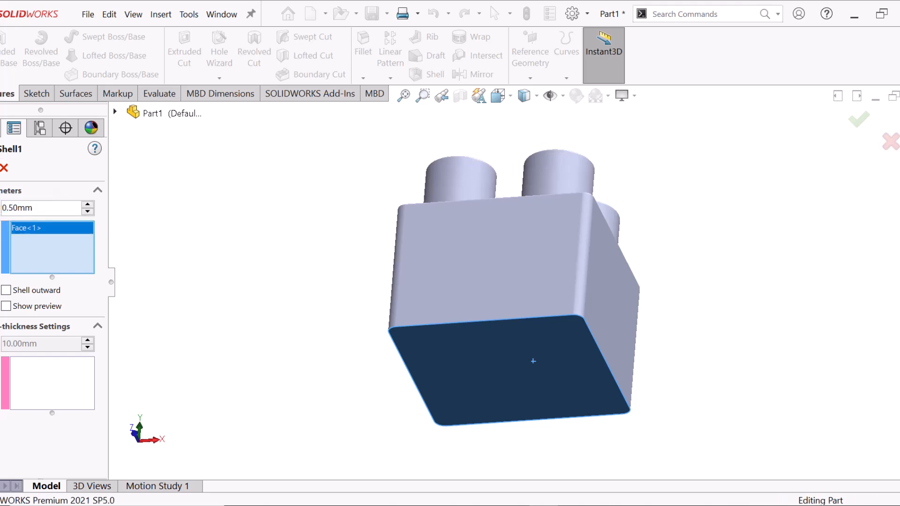
# - Start a sketch on the inner face of one of the hollow block's side walls
pyautogui.moveTo(627, 287); pyautogui.dragTo(592, 209, button='middle')
pyautogui.scroll(-3, 447, 304)
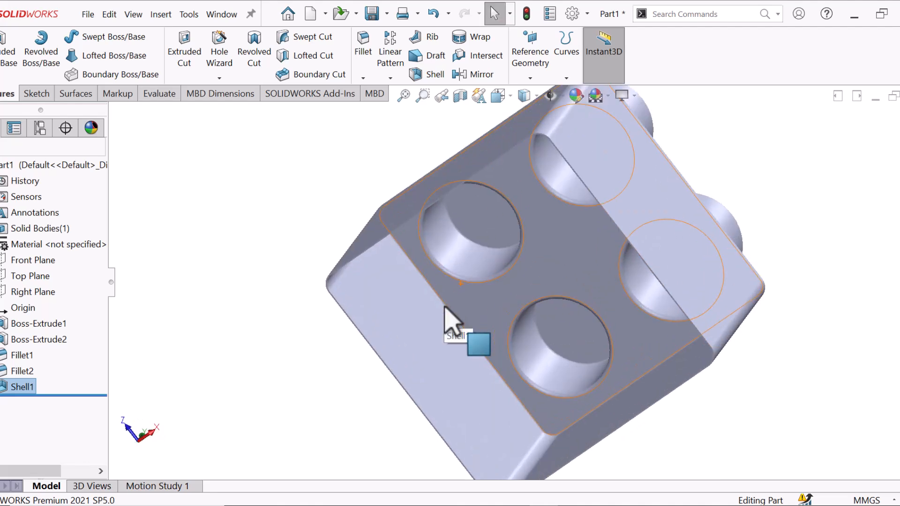
pyautogui.click(421, 339)
pyautogui.click(470, 306)
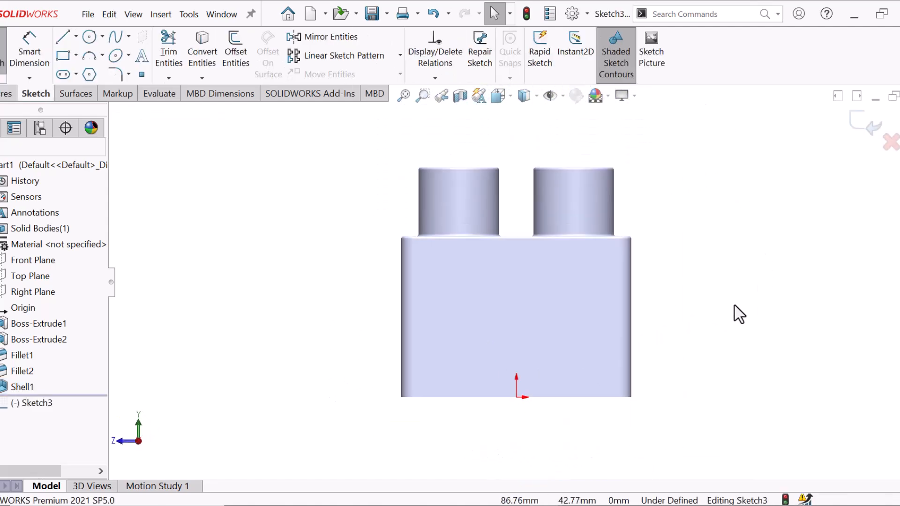
# - Sketch a vertical line about 64 mm long down the wall from its upper edge, beneath one of the studs
pyautogui.press('l')
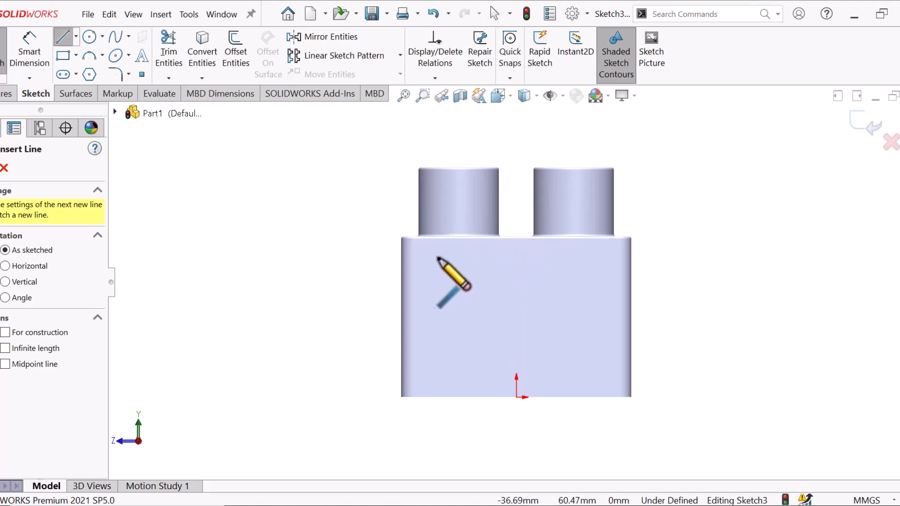
pyautogui.click(454, 239)
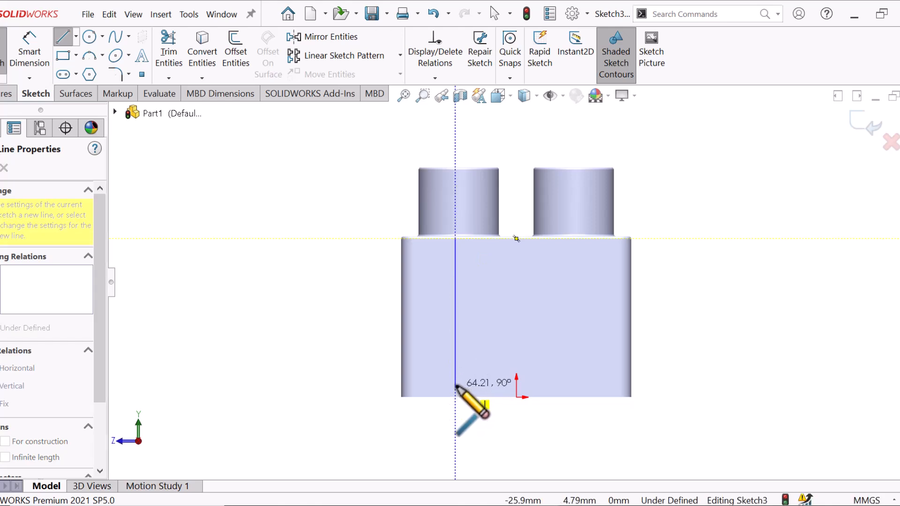
pyautogui.click(455, 387)
pyautogui.rightClick(457, 389)
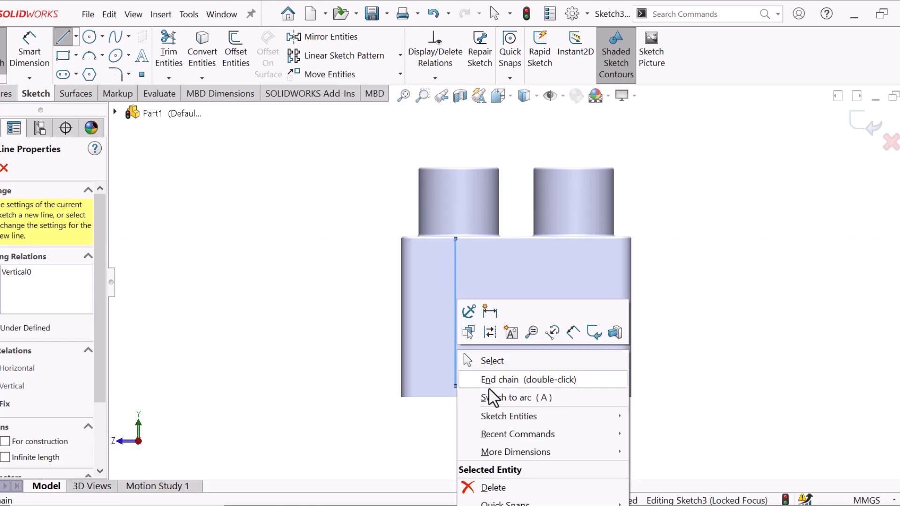
pyautogui.click(508, 360)
# - Draw a vertical construction line about 18 mm long downward from the origin
pyautogui.press('l')
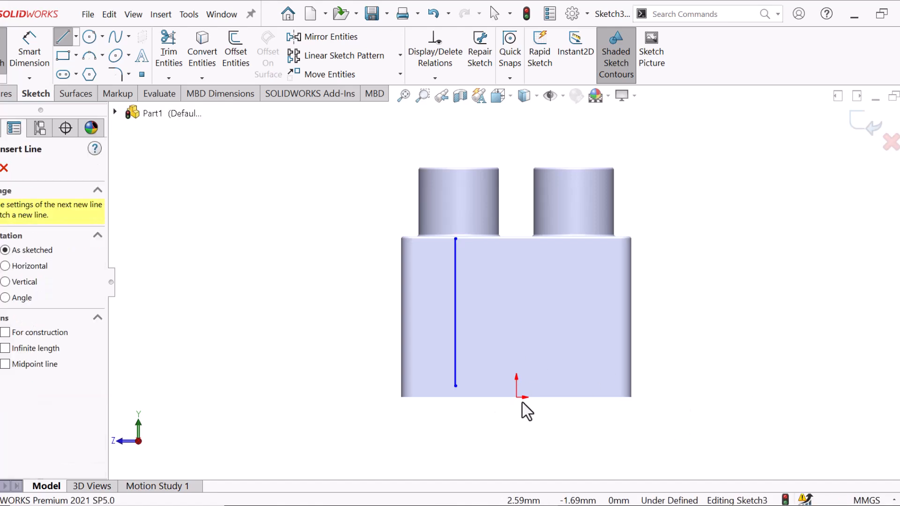
pyautogui.click(516, 397)
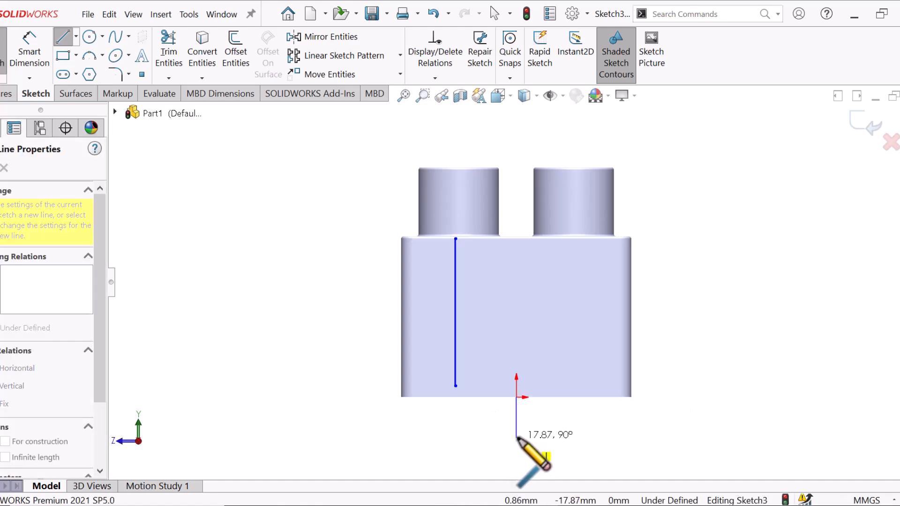
pyautogui.rightClick(517, 438)
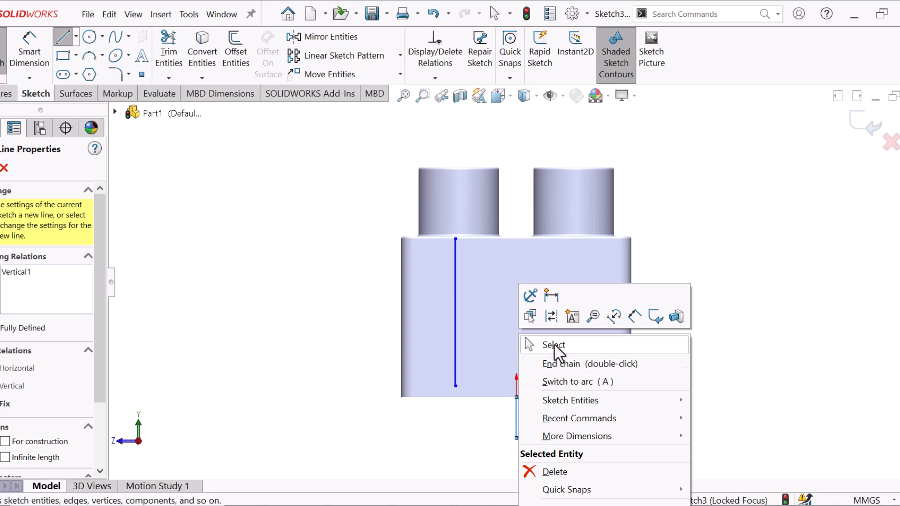
pyautogui.click(552, 317)
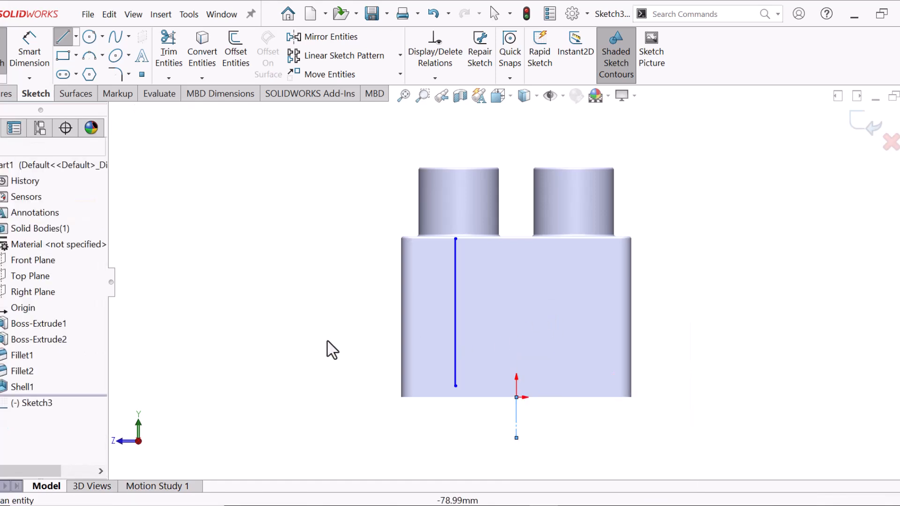
# - Dimension the vertical line on the wall and set its length to 60 mm
pyautogui.moveTo(328, 263); pyautogui.dragTo(328, 229, button='right')
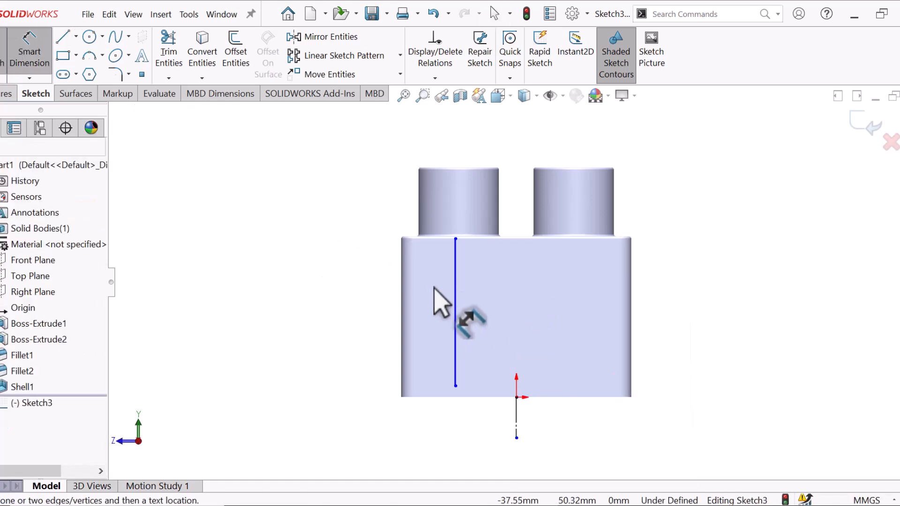
pyautogui.click(434, 276)
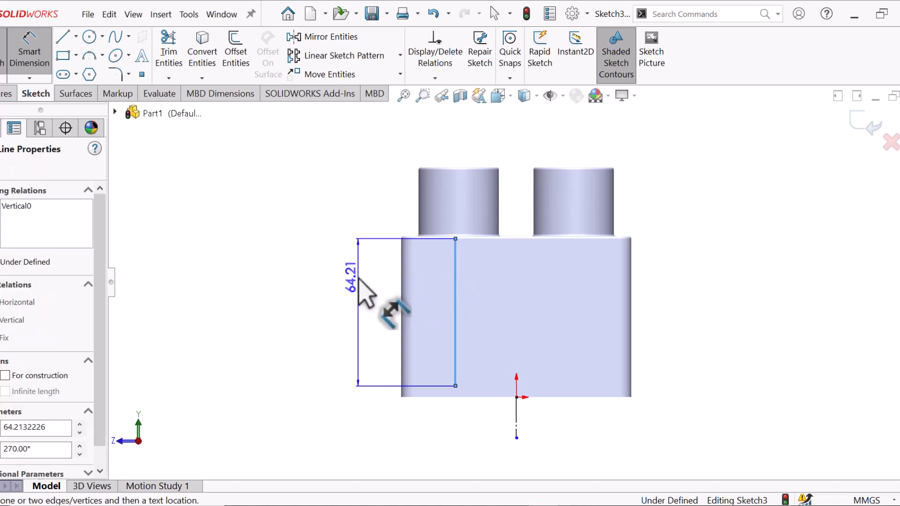
pyautogui.click(357, 279)
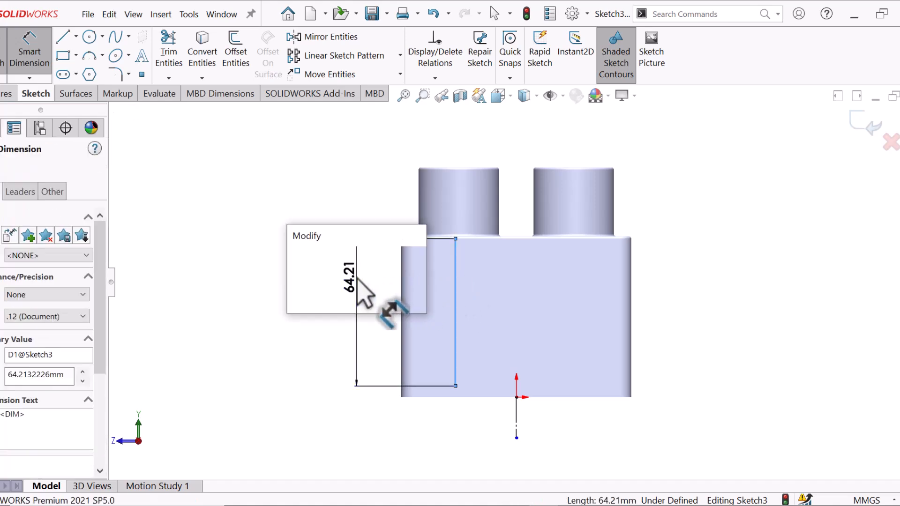
pyautogui.write('6')
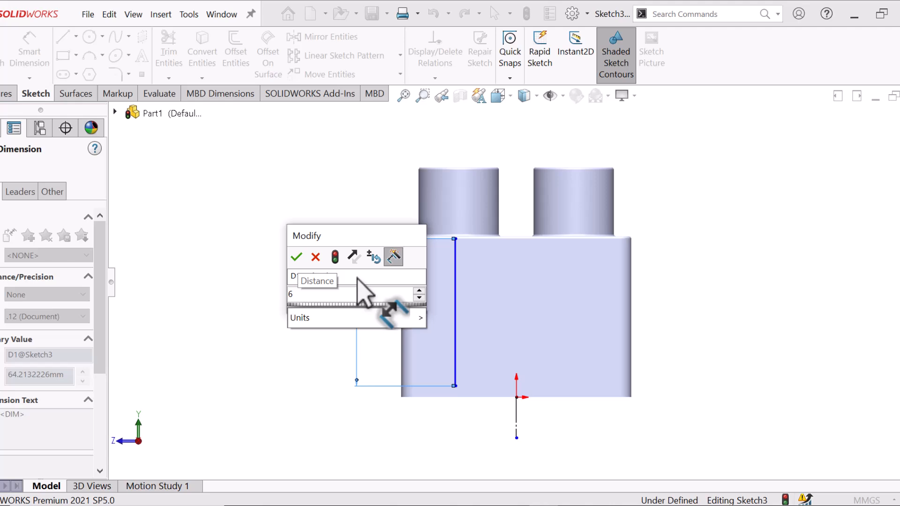
pyautogui.write('0')
pyautogui.press('Return')
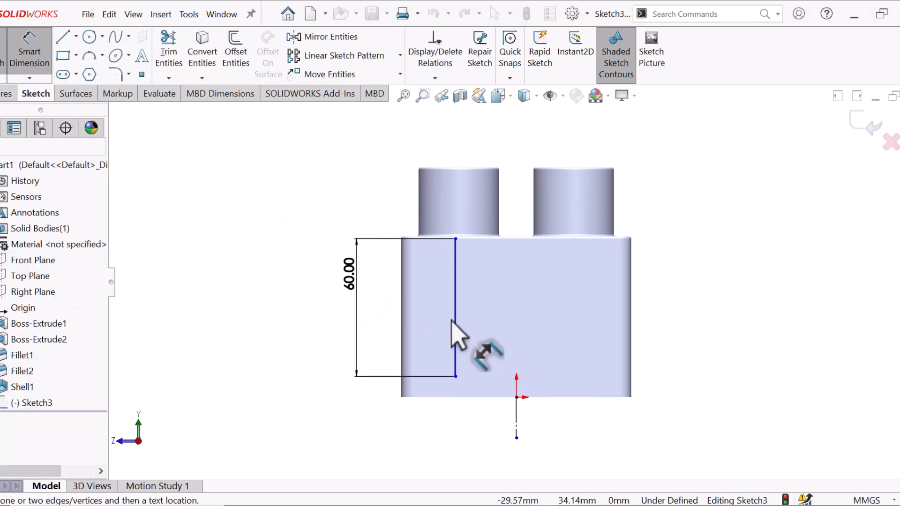
# - Dimension the distance between the vertical line and the construction line at the origin as 25 mm
pyautogui.click(454, 319)
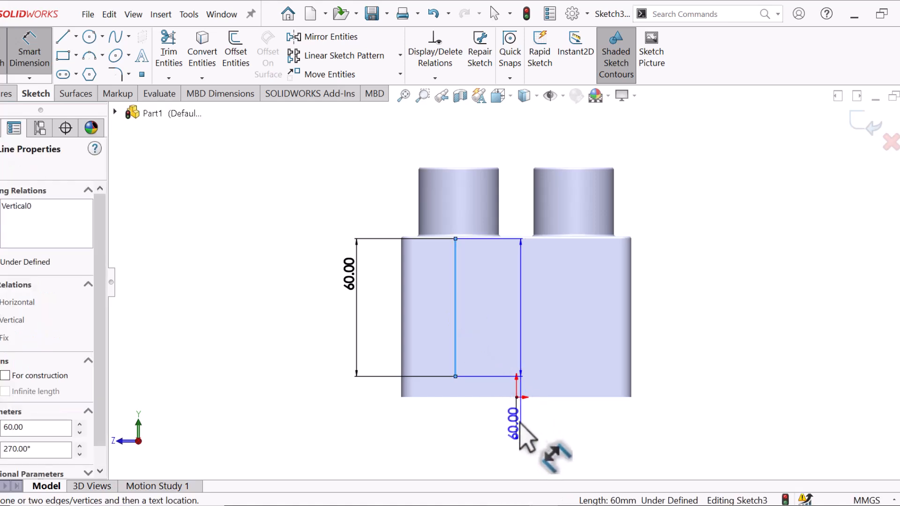
pyautogui.click(516, 398)
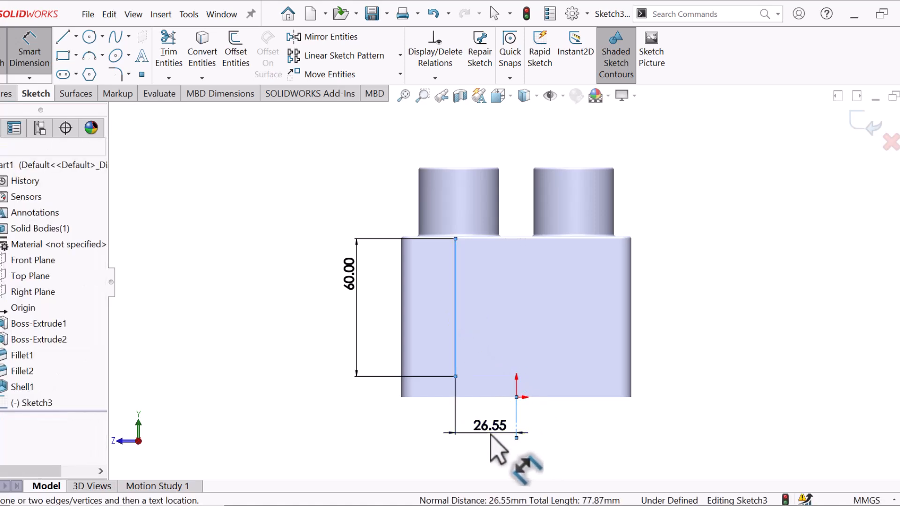
pyautogui.click(490, 435)
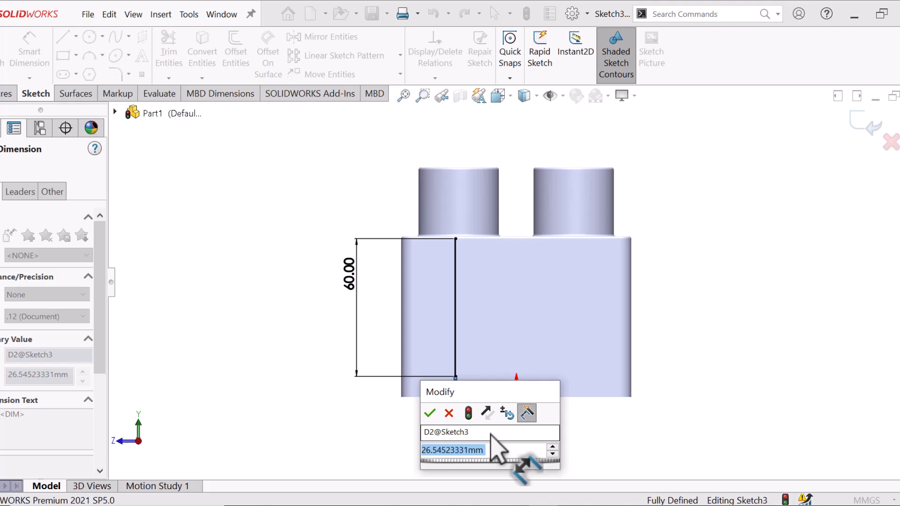
pyautogui.write('25')
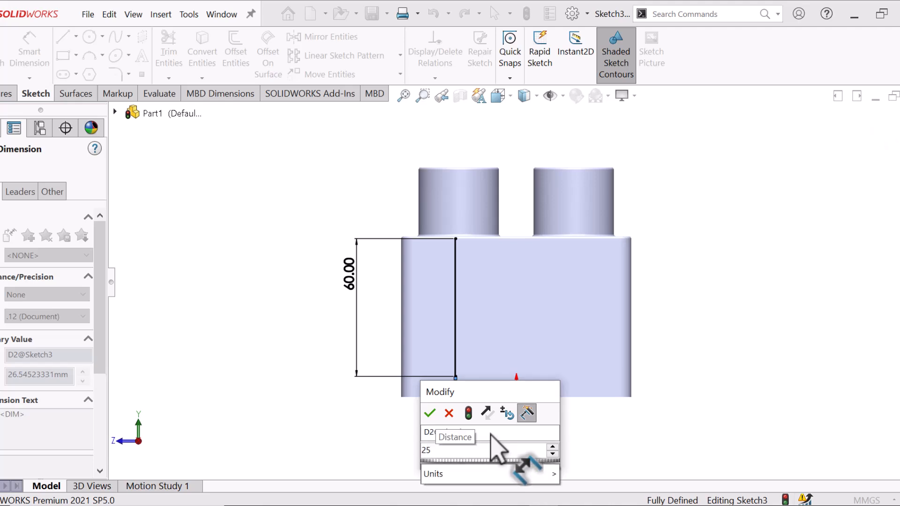
pyautogui.press('Return')
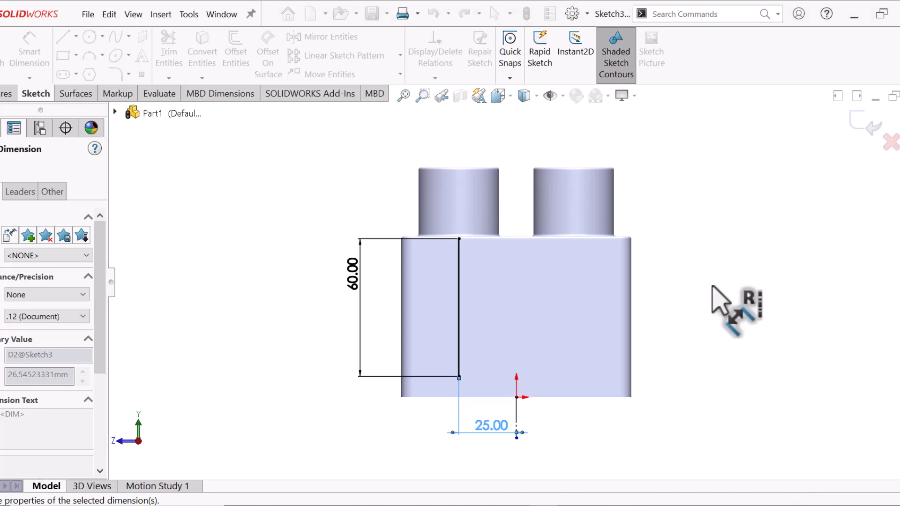
pyautogui.click(712, 286)
pyautogui.scroll(3, 310, 188)
pyautogui.rightClick(310, 189)
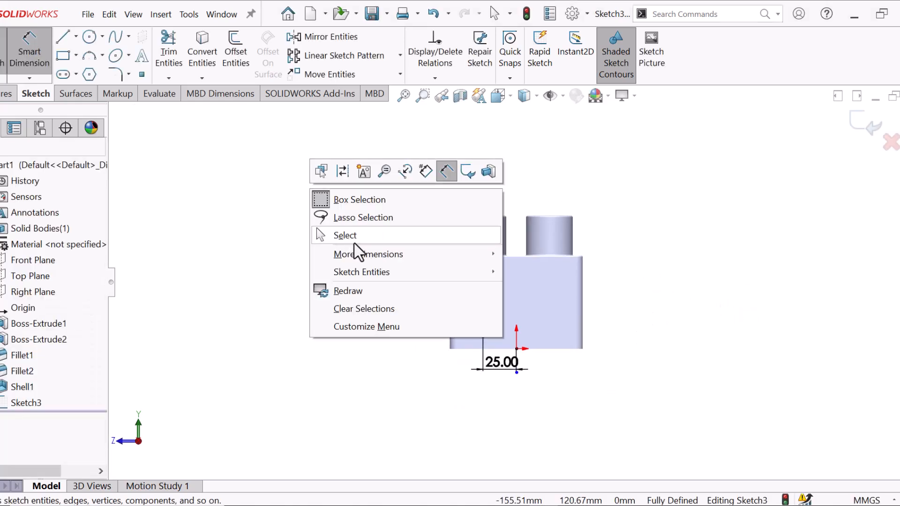
pyautogui.click(357, 241)
pyautogui.moveTo(451, 345); pyautogui.dragTo(424, 211, button='middle')
pyautogui.click(6, 93)
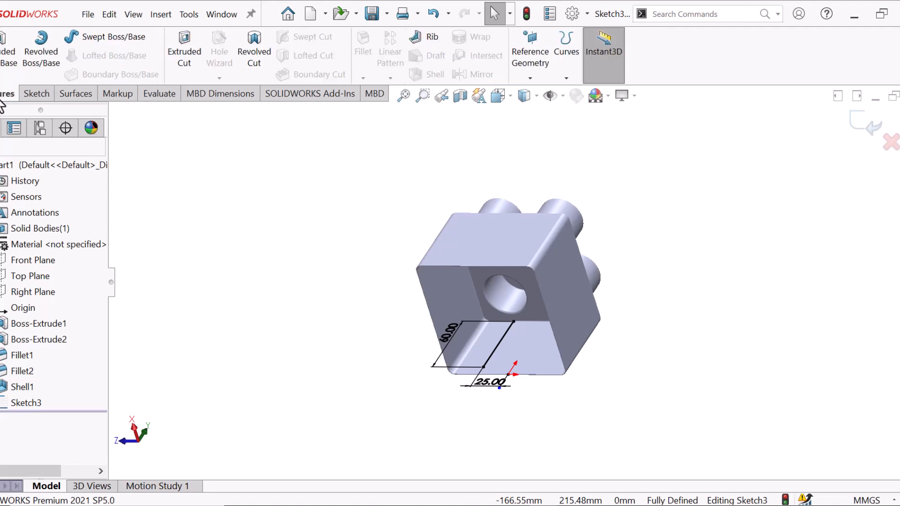
pyautogui.click(431, 39)
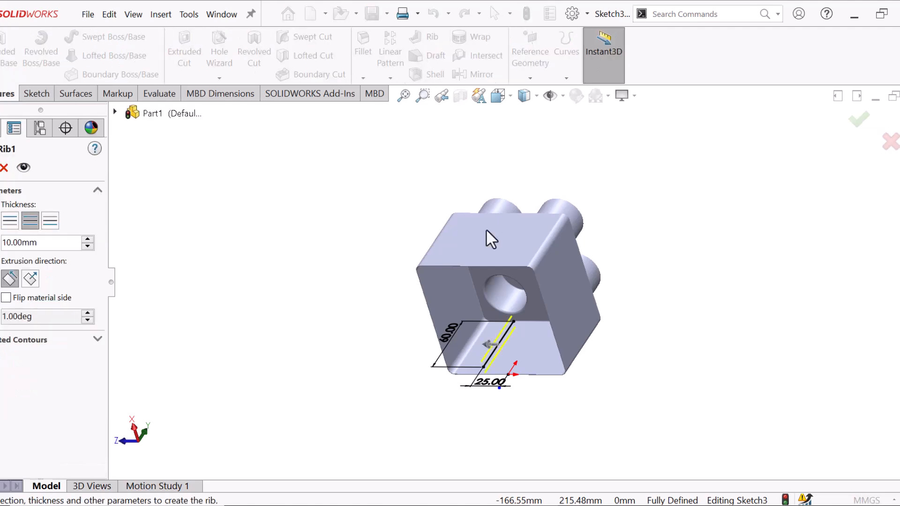
pyautogui.scroll(-2, 522, 338)
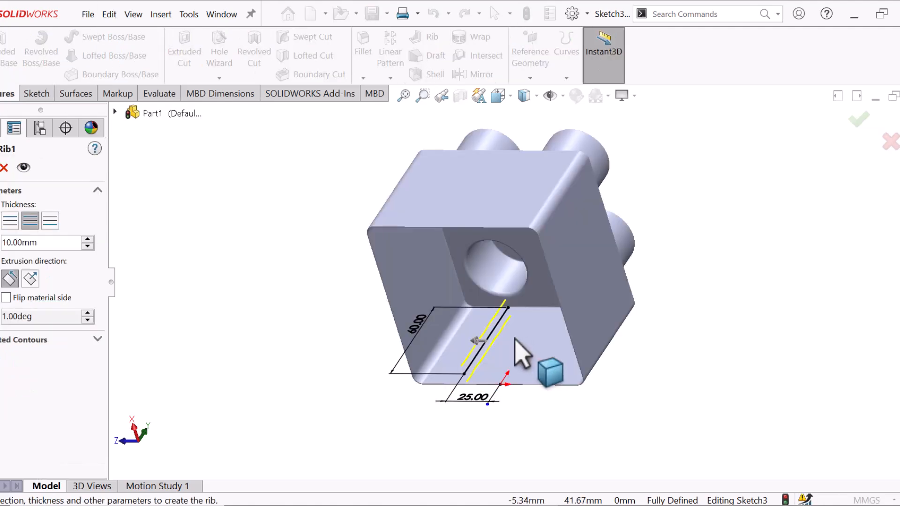
pyautogui.click(41, 247)
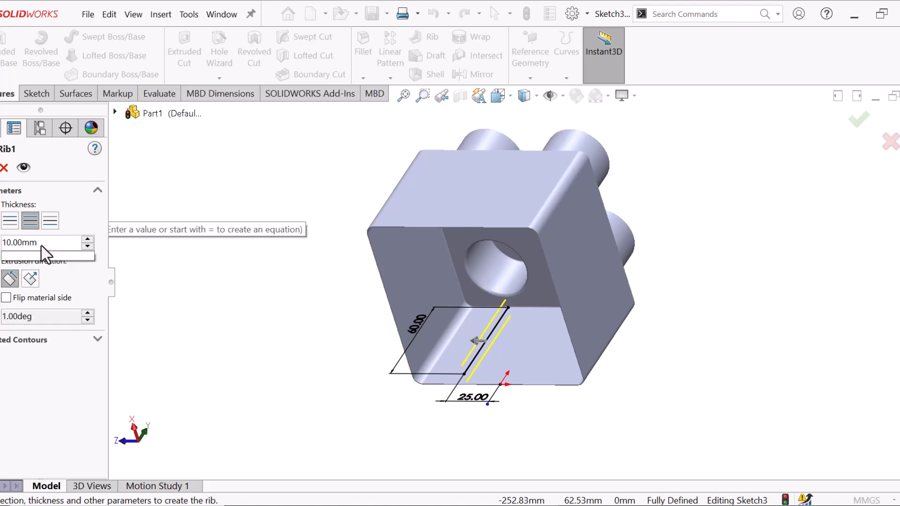
pyautogui.write('1')
pyautogui.press('Return')
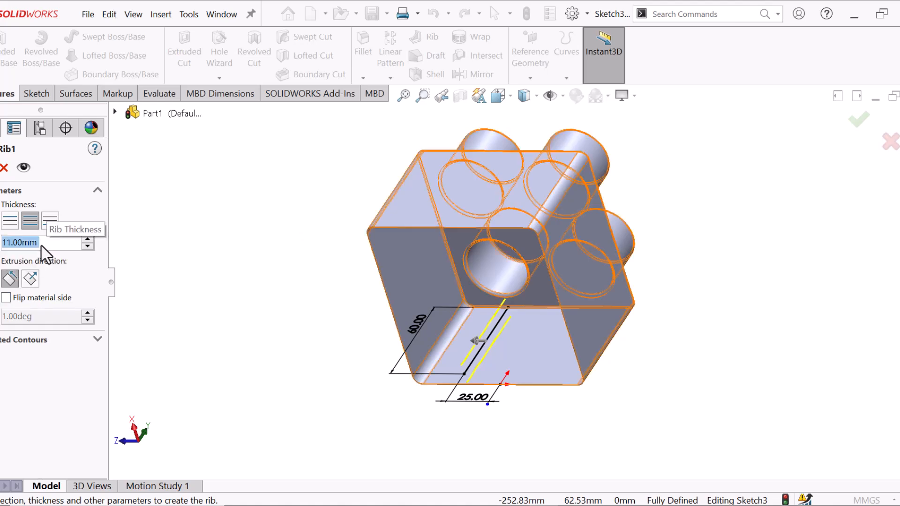
pyautogui.click(10, 220)
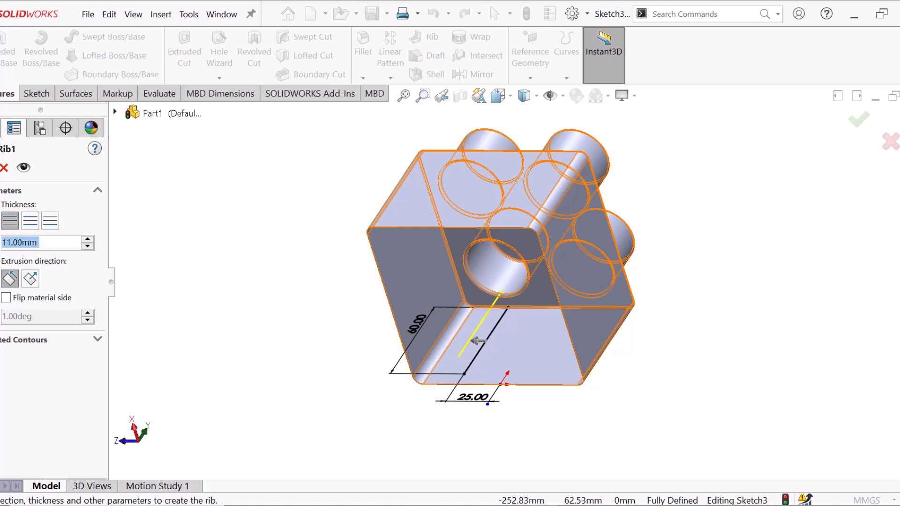
pyautogui.write('1')
pyautogui.press('Return')
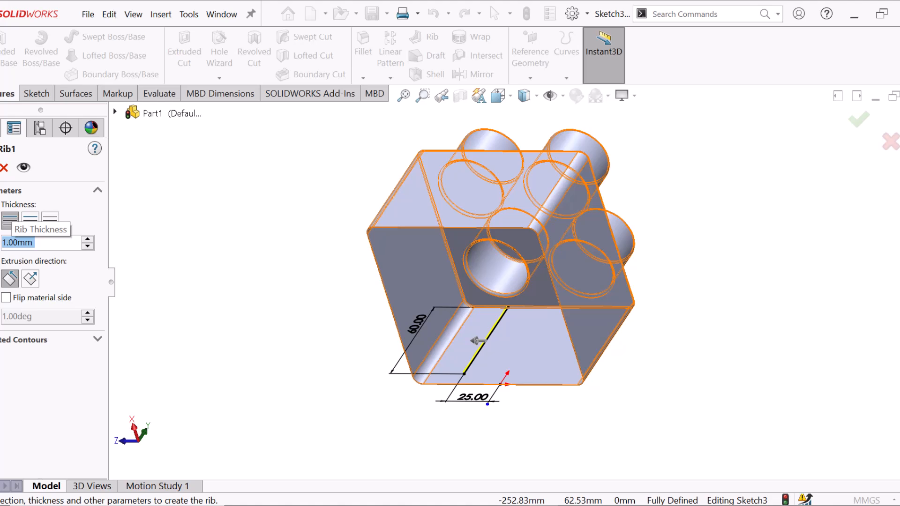
pyautogui.click(3, 169)
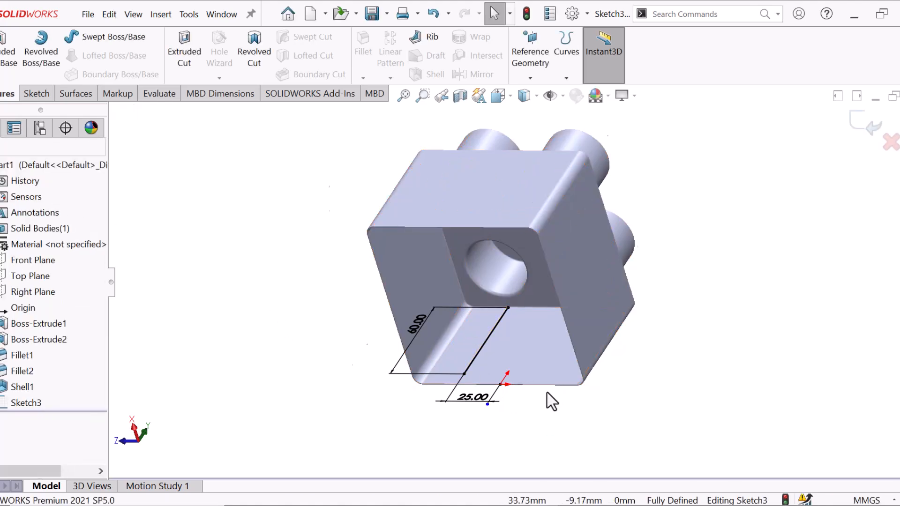
# - Try to create a rib with a thickness of 0.1 mm from the vertical line on the inner wall
pyautogui.scroll(-2, 525, 396)
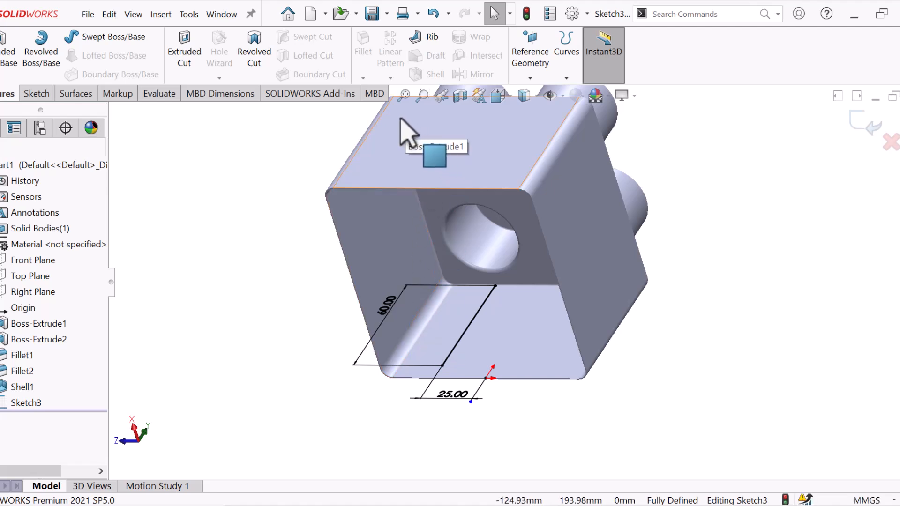
pyautogui.click(433, 38)
pyautogui.doubleClick(55, 242)
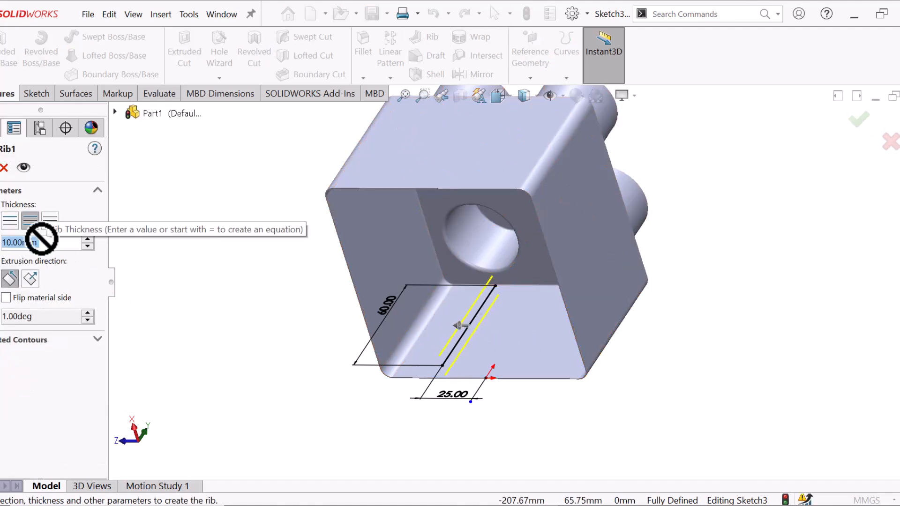
pyautogui.write('=')
pyautogui.press('Return')
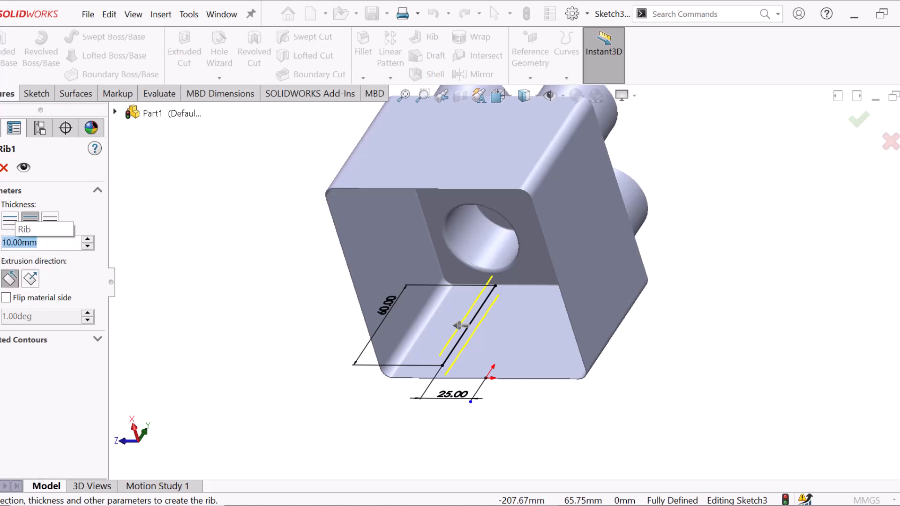
pyautogui.write('.1')
pyautogui.press('Return')
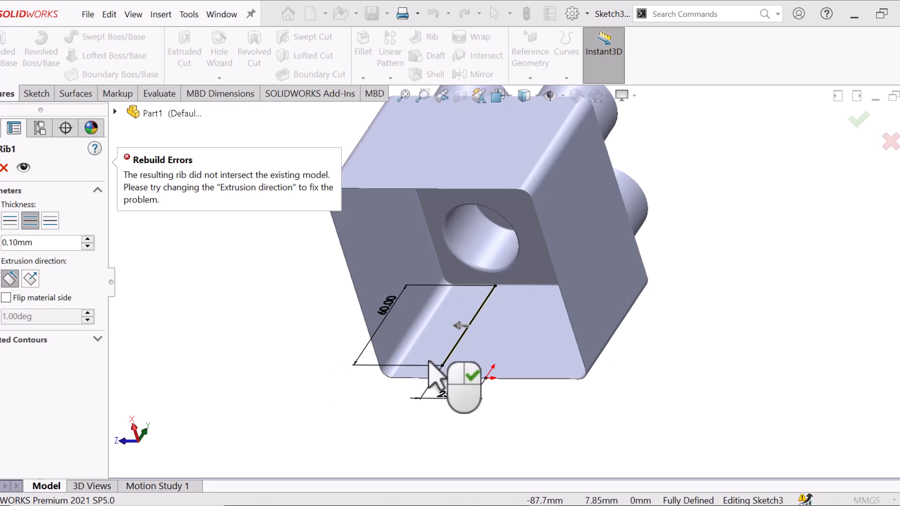
# - Try placing the rib's thickness on a single side of the sketch line and cancel the rib
pyautogui.scroll(-5, 508, 355)
pyautogui.moveTo(526, 347); pyautogui.dragTo(521, 281, button='middle')
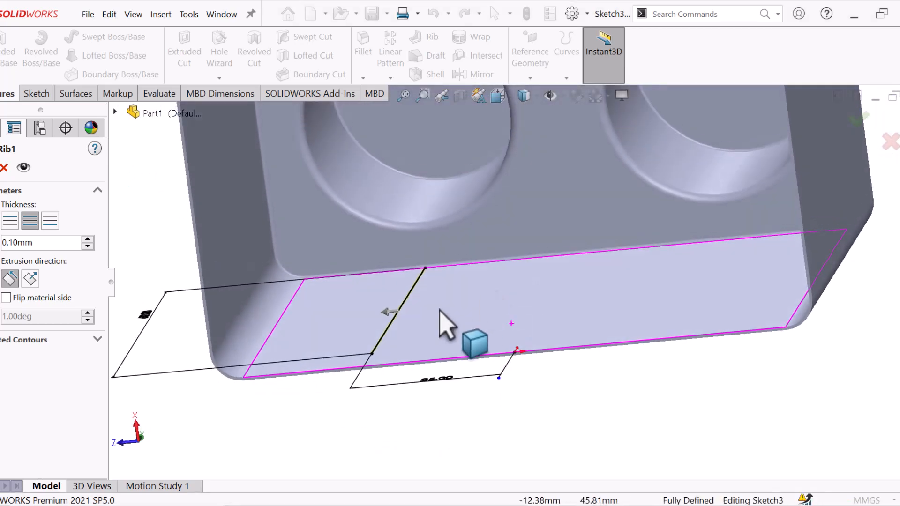
pyautogui.scroll(-4, 378, 347)
pyautogui.moveTo(379, 347)
pyautogui.mouseDown(button='middle')
pyautogui.moveTo(452, 347)
pyautogui.moveTo(482, 301)
pyautogui.moveTo(450, 328)
pyautogui.moveTo(472, 345)
pyautogui.moveTo(490, 322)
pyautogui.moveTo(482, 311)
pyautogui.moveTo(466, 334)
pyautogui.mouseUp(button='middle')
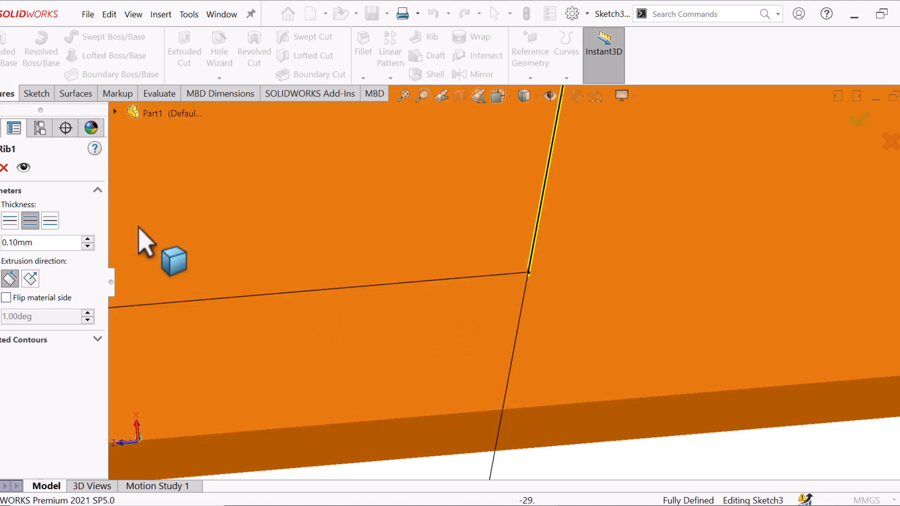
pyautogui.click(49, 221)
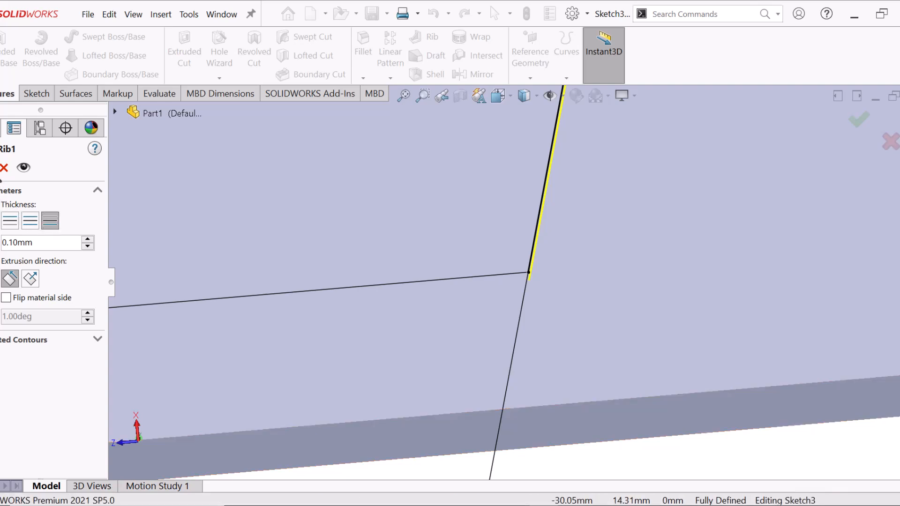
pyautogui.moveTo(370, 329); pyautogui.dragTo(358, 300, button='middle')
pyautogui.scroll(6, 357, 298)
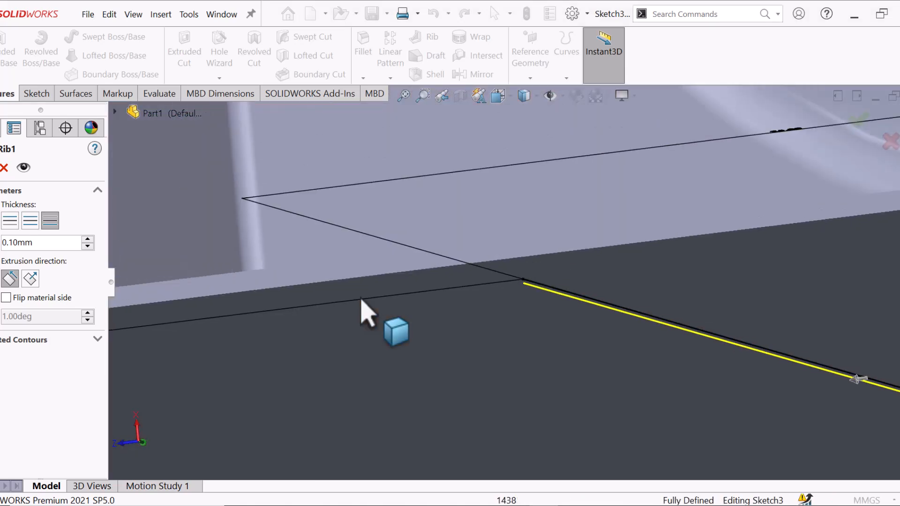
pyautogui.click(4, 168)
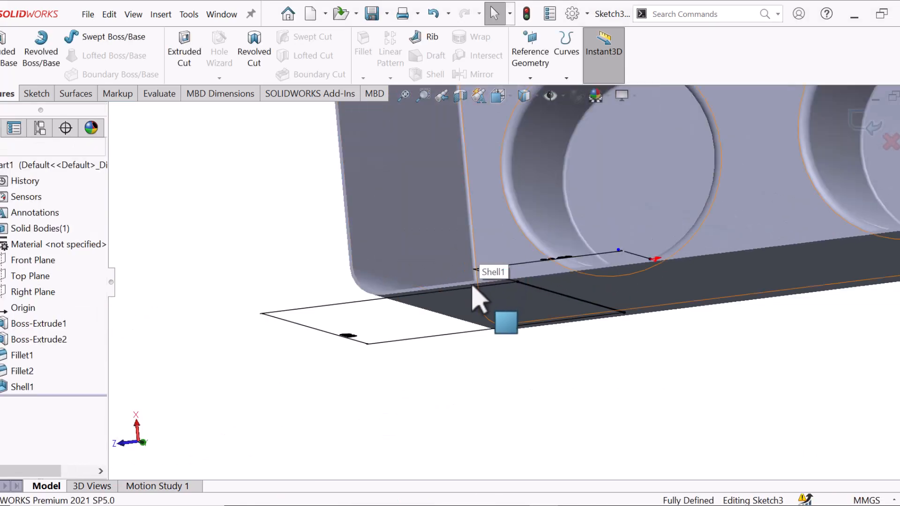
# - Start a thin boss extrusion from the 60 mm line on the inner wall, with a depth of 1 mm and a thickness of 1 mm
pyautogui.moveTo(473, 287); pyautogui.dragTo(466, 312, button='middle')
pyautogui.scroll(2, 466, 312)
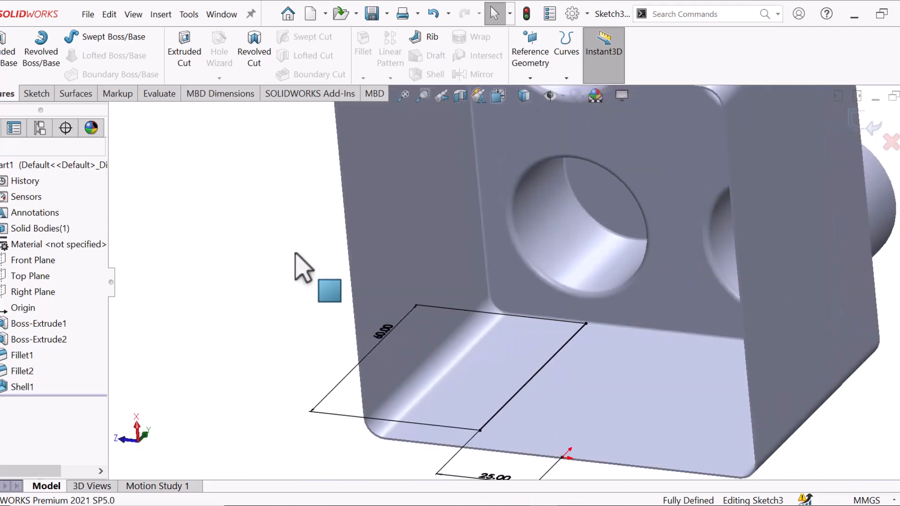
pyautogui.click(2, 56)
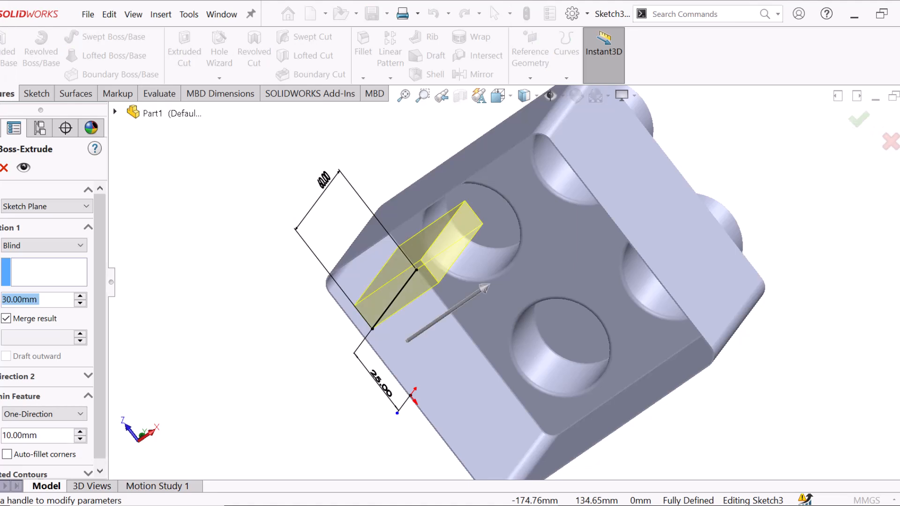
pyautogui.write('1')
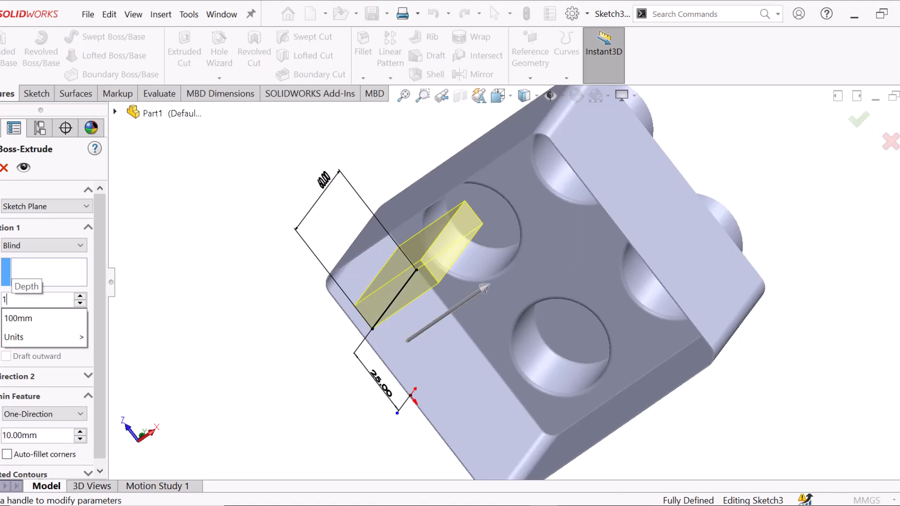
pyautogui.press('Return')
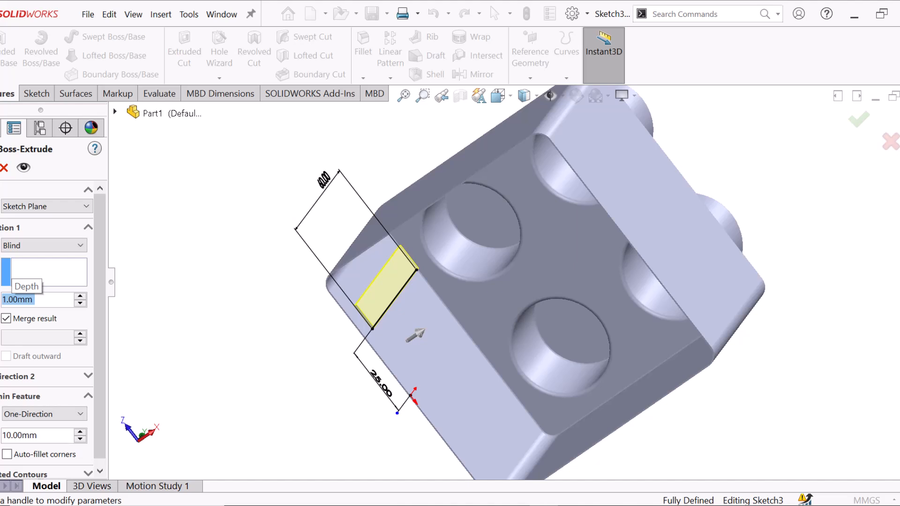
pyautogui.scroll(-1, 100, 267)
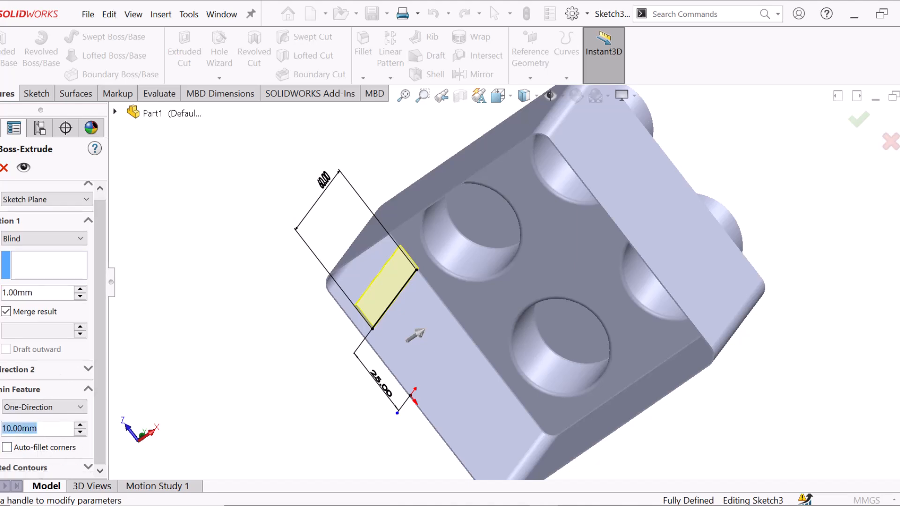
pyautogui.write('1')
pyautogui.press('Return')
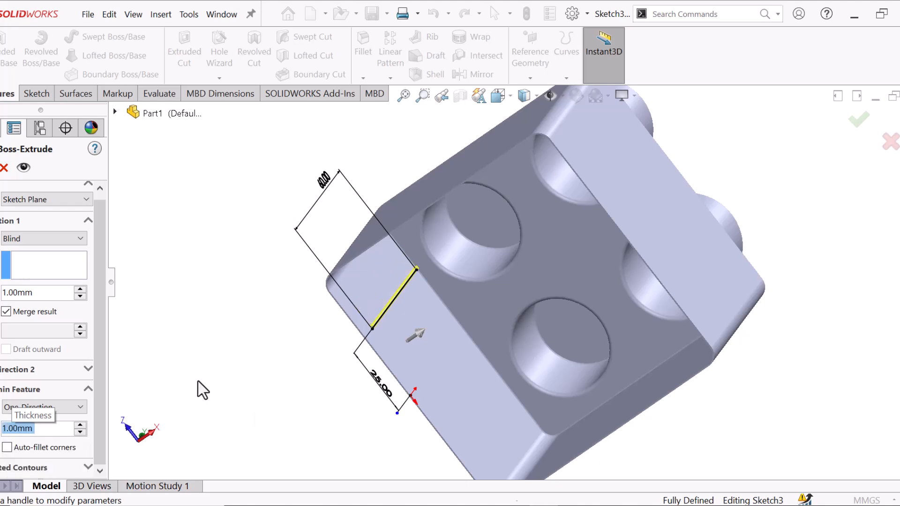
pyautogui.scroll(-6, 392, 321)
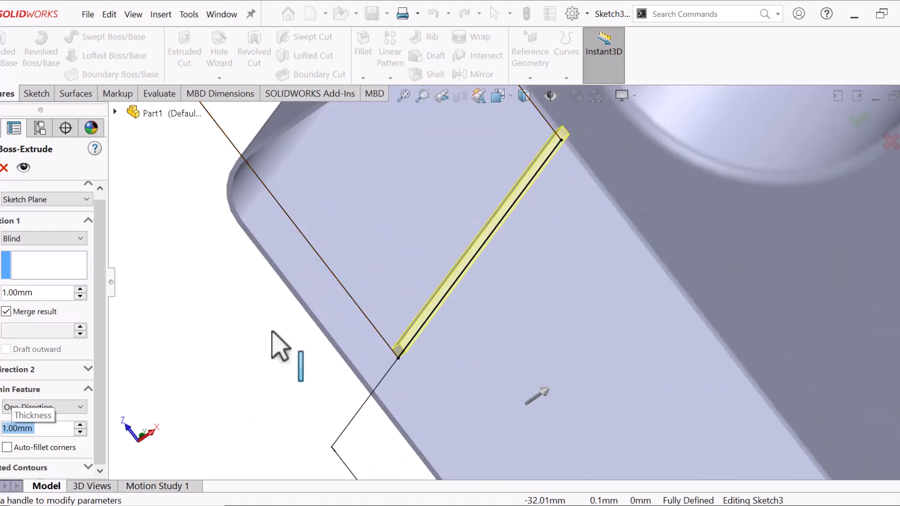
# - Try the Mid Plane end condition for the thin extrusion and set it back to Blind
pyautogui.click(58, 239)
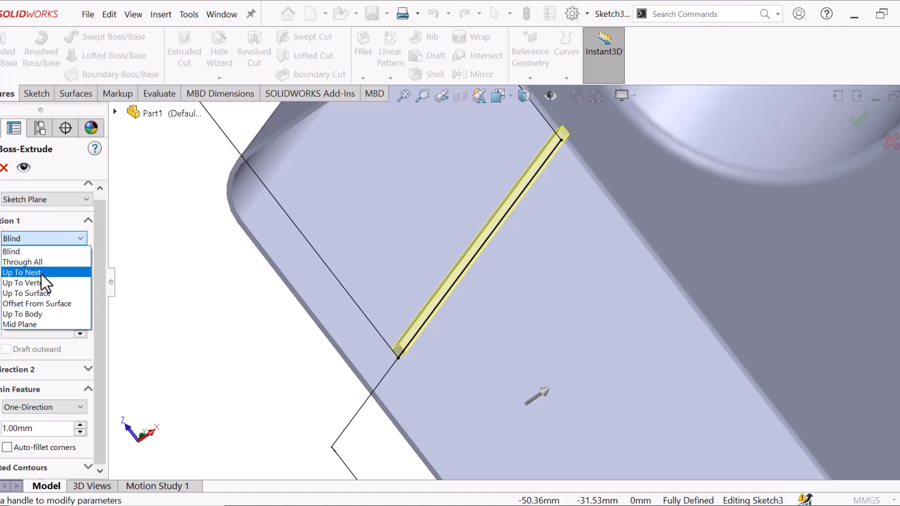
pyautogui.click(30, 324)
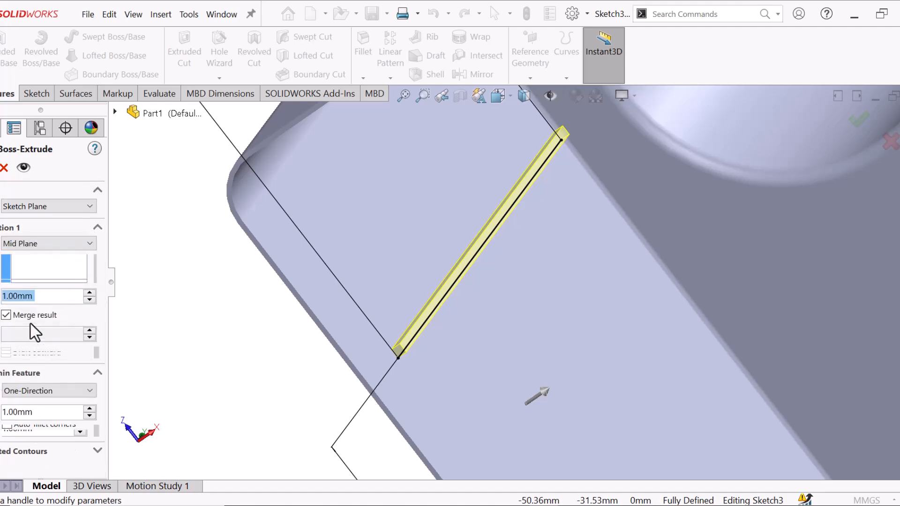
pyautogui.moveTo(275, 335); pyautogui.dragTo(338, 362, button='middle')
pyautogui.scroll(-2, 346, 379)
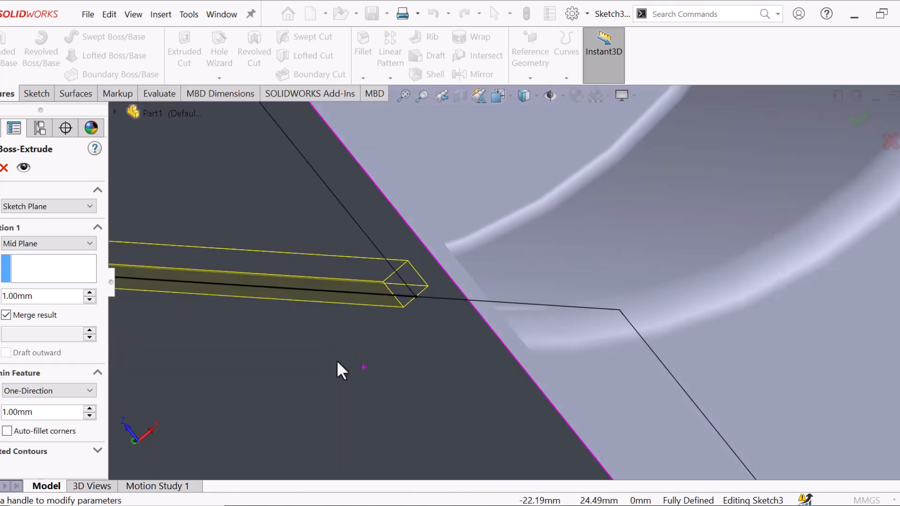
pyautogui.click(20, 241)
pyautogui.click(19, 255)
pyautogui.scroll(2, 366, 319)
pyautogui.scroll(3, 399, 328)
pyautogui.moveTo(381, 341); pyautogui.dragTo(270, 290, button='middle')
pyautogui.scroll(-2, 297, 347)
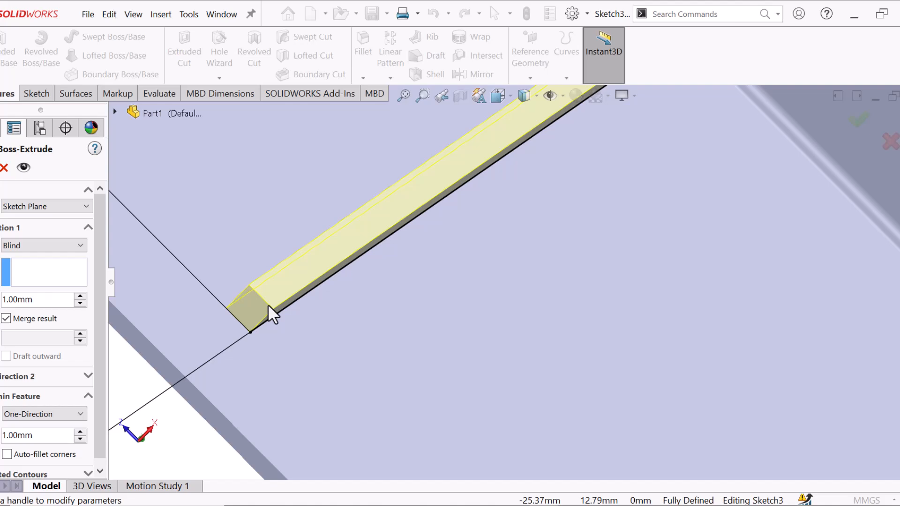
# - Enable the second direction of the thin extrusion with a Blind depth of 0.5 mm
pyautogui.scroll(4, 269, 309)
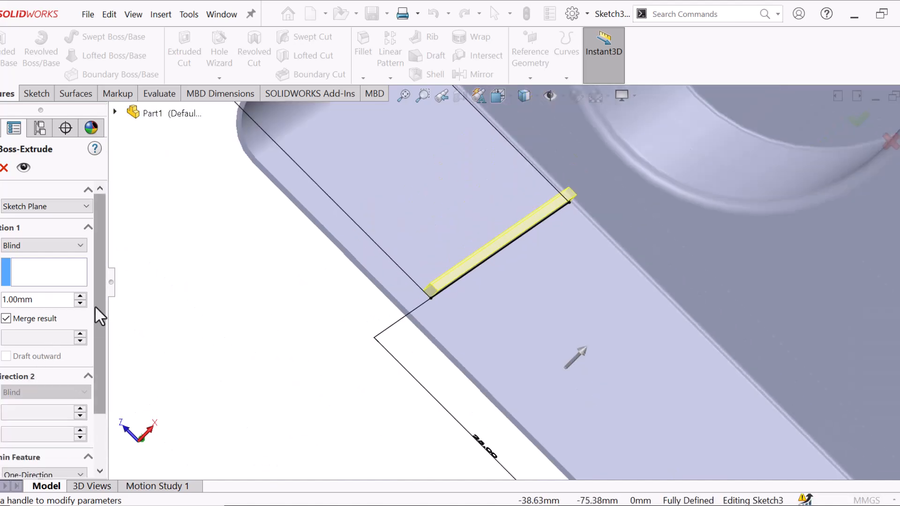
pyautogui.scroll(-3, 100, 337)
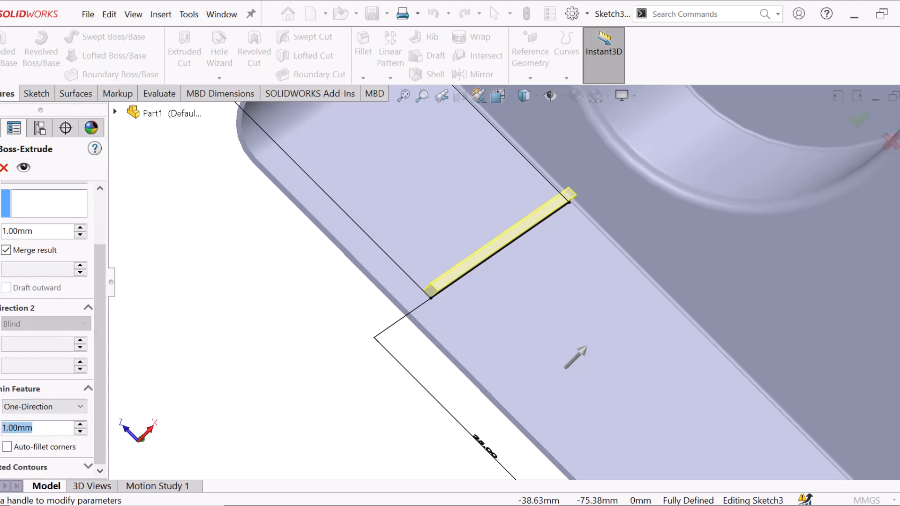
pyautogui.click(17, 308)
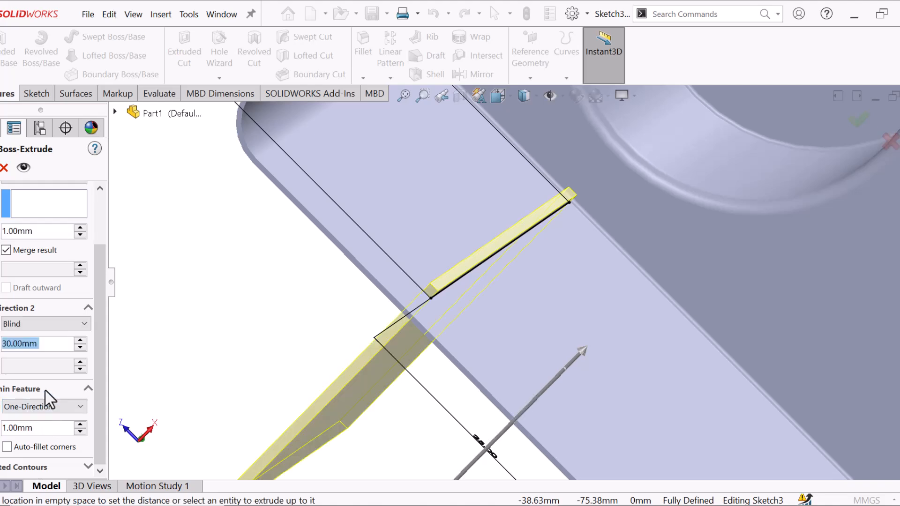
pyautogui.write('5')
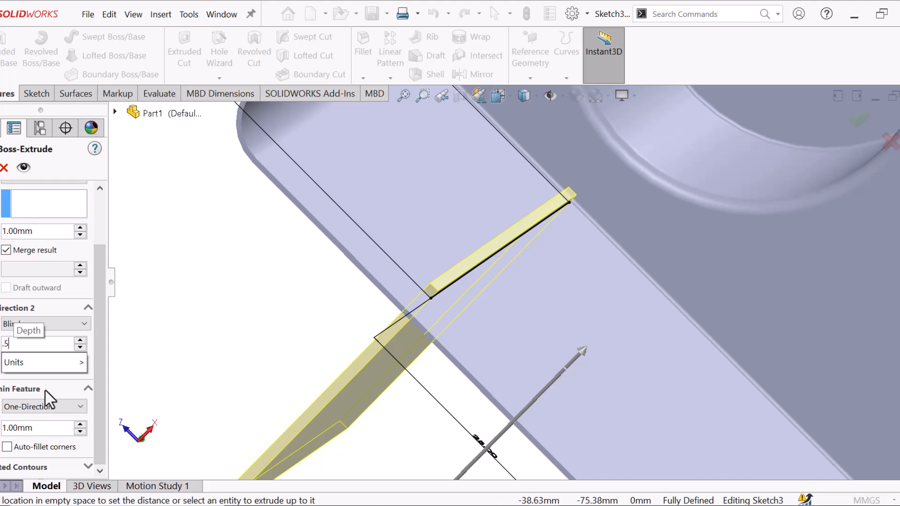
pyautogui.press('Return')
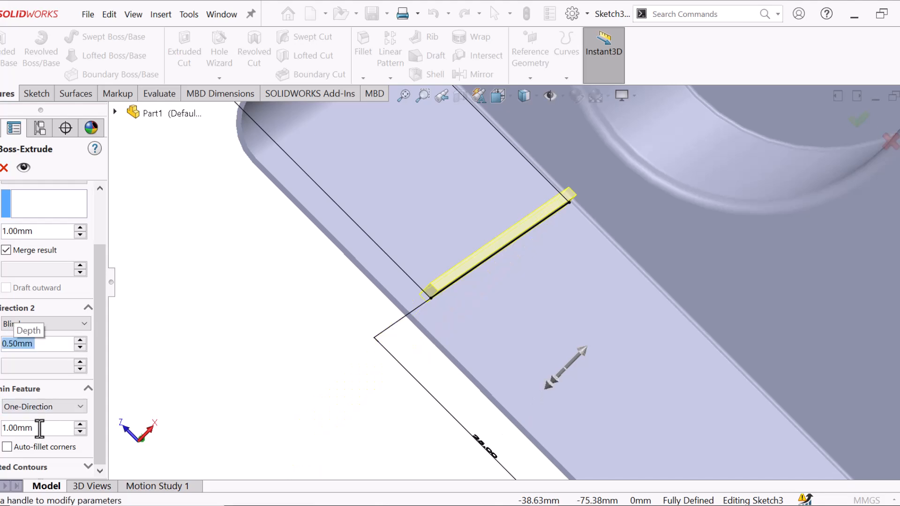
# - Set the one-direction wall thickness of the thin extrusion to 0.5 mm
pyautogui.click(39, 428)
pyautogui.write('.')
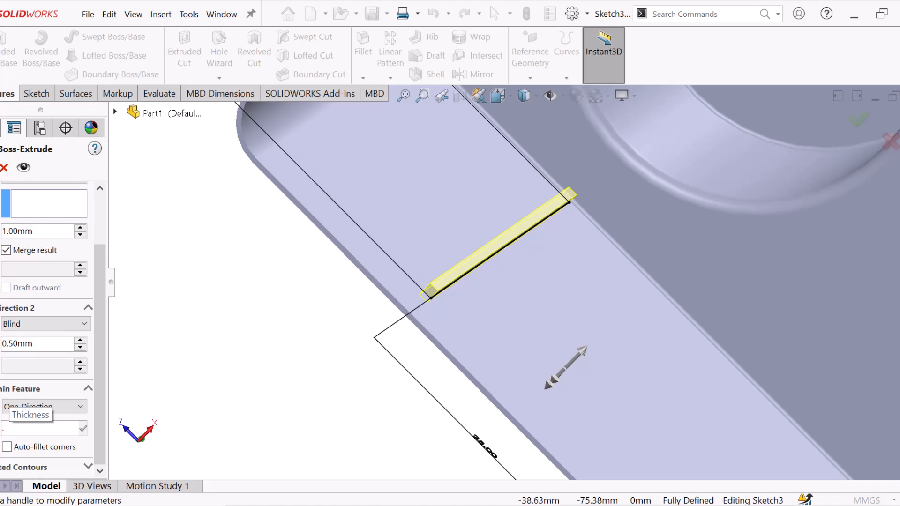
pyautogui.write('5')
pyautogui.press('Return')
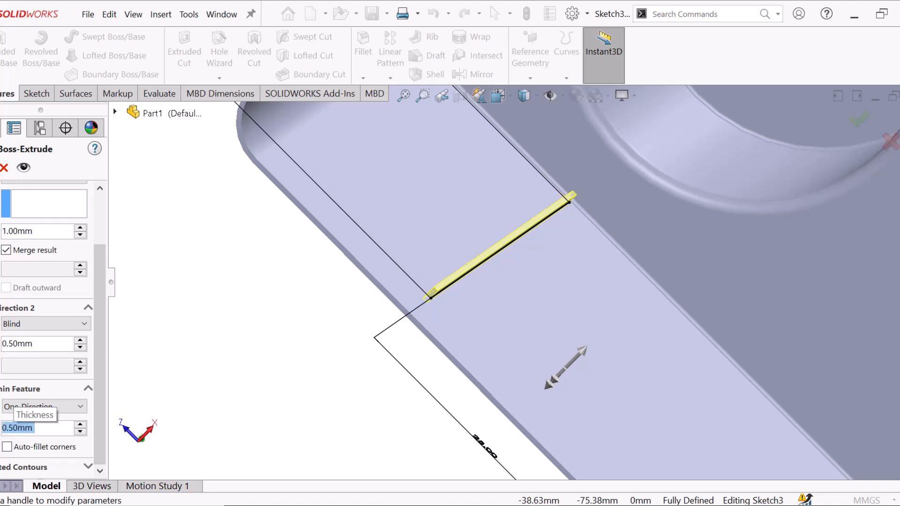
# - Set the first direction's Blind depth to 0.5 mm and finish the thin extrusion of the rib
pyautogui.moveTo(534, 229); pyautogui.dragTo(543, 209, button='middle')
pyautogui.click(88, 307)
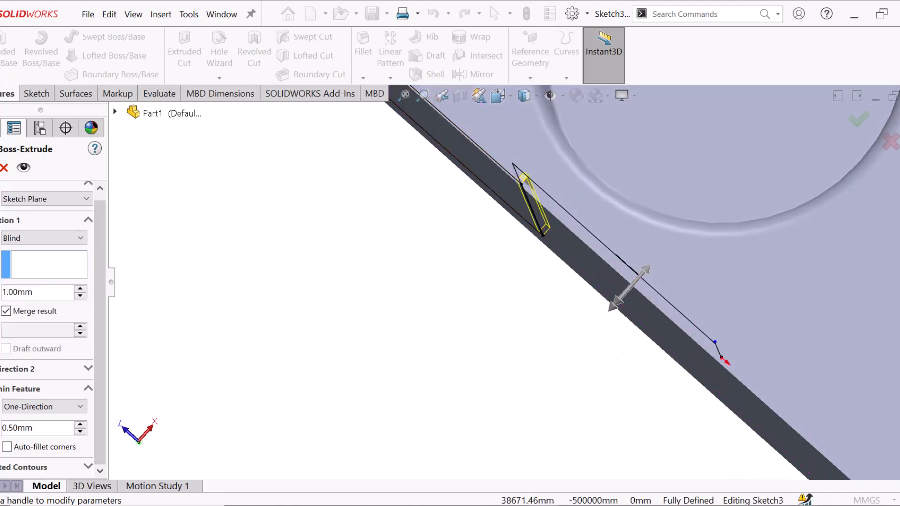
pyautogui.moveTo(474, 321); pyautogui.dragTo(438, 367, button='middle')
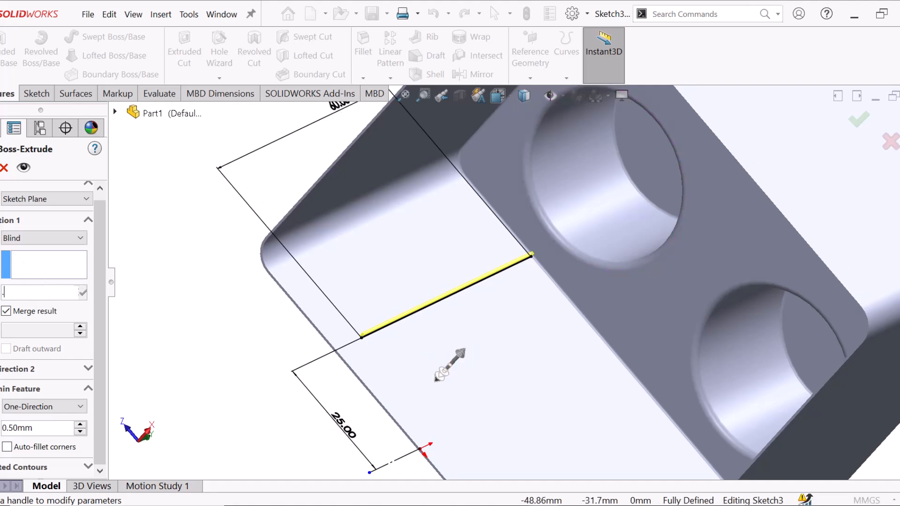
pyautogui.write('5')
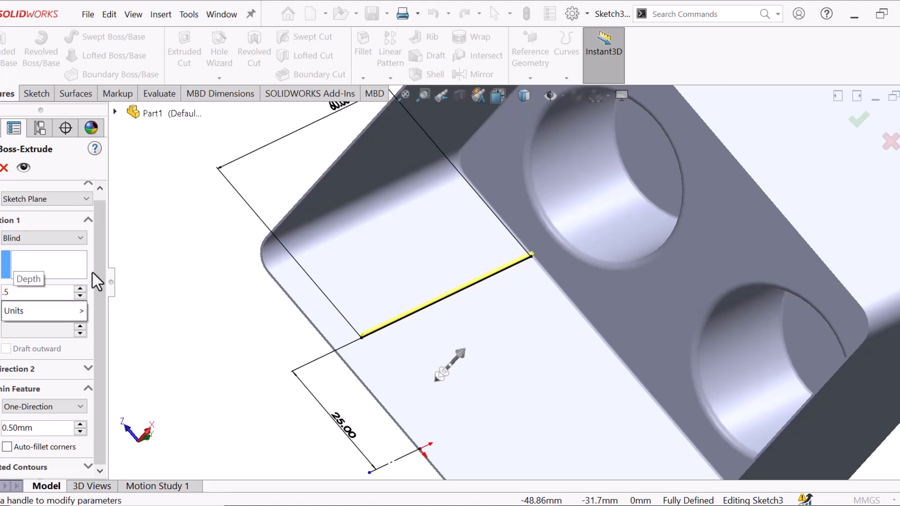
pyautogui.press('Return')
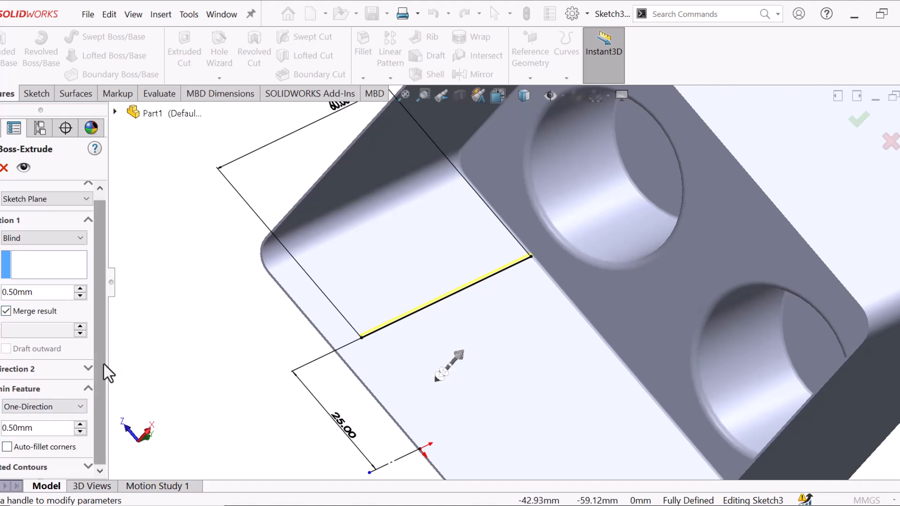
pyautogui.moveTo(104, 407); pyautogui.dragTo(111, 305)
pyautogui.scroll(-1, 100, 365)
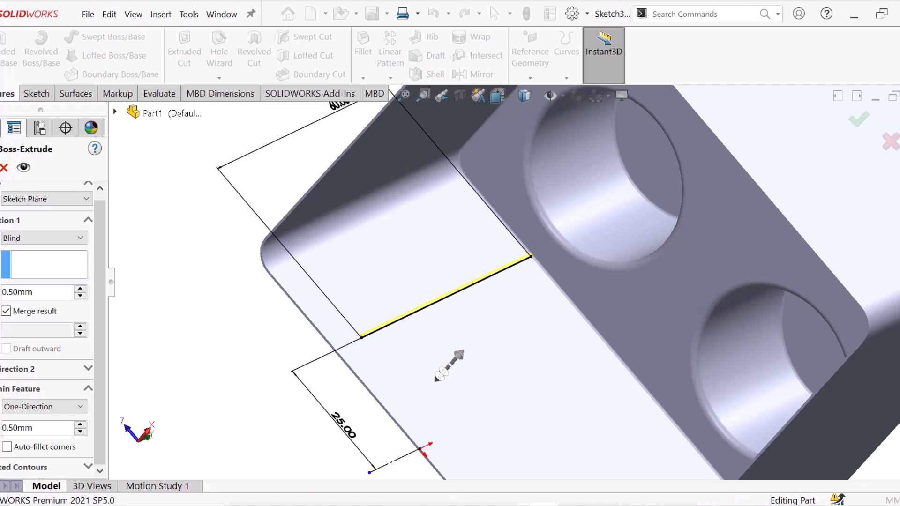
pyautogui.press('Return')
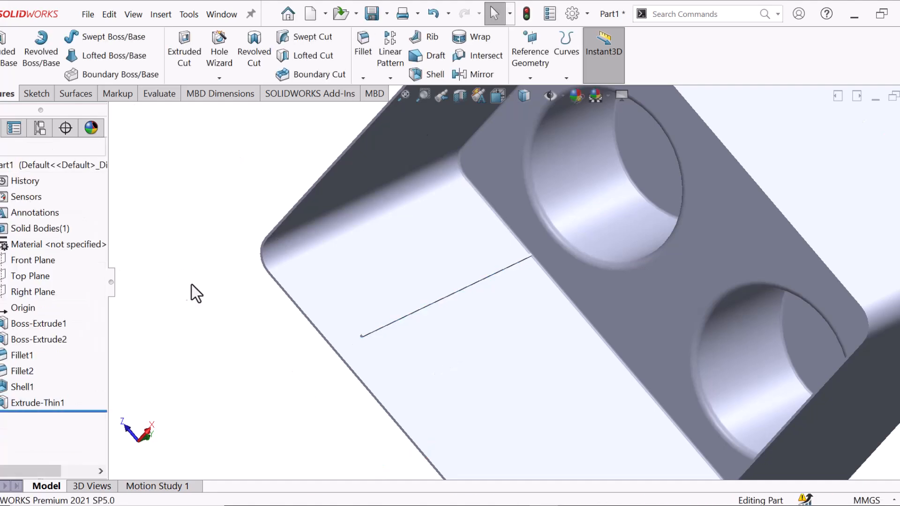
# - Mirror the thin extruded rib about the Front Plane
pyautogui.press('f')
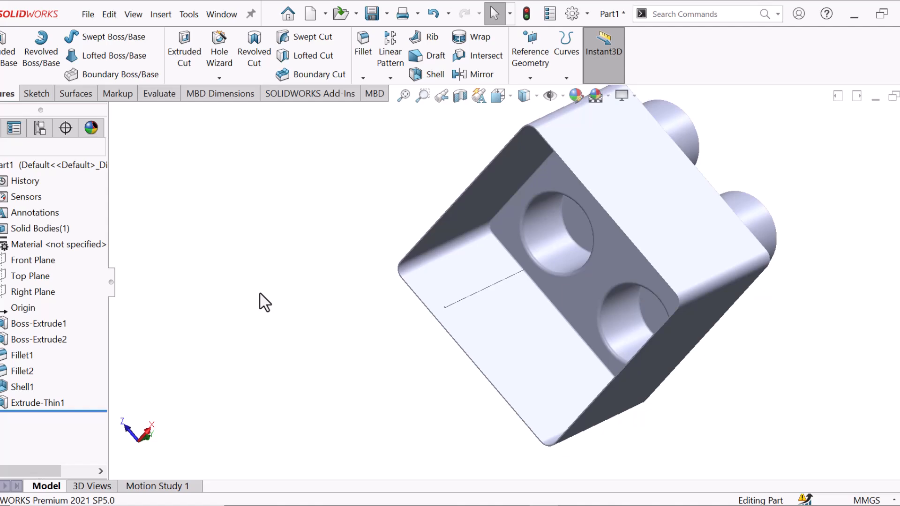
pyautogui.press('space')
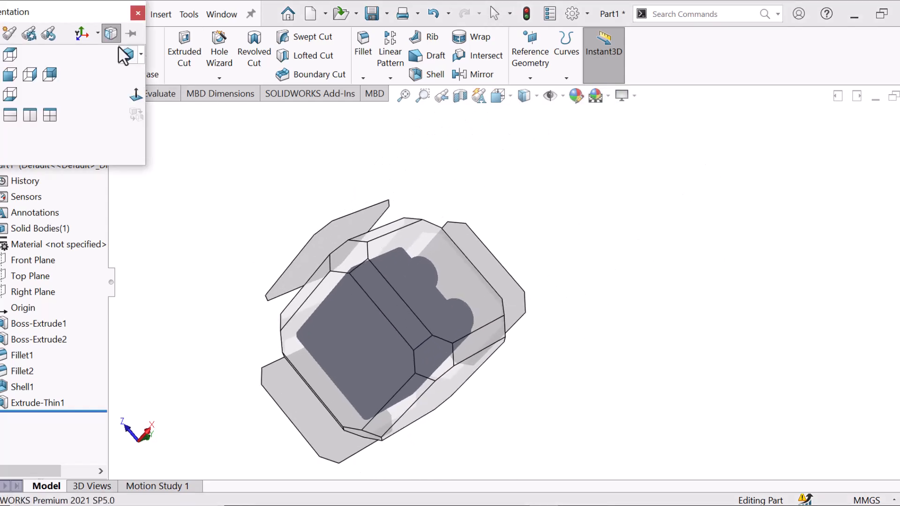
pyautogui.click(125, 55)
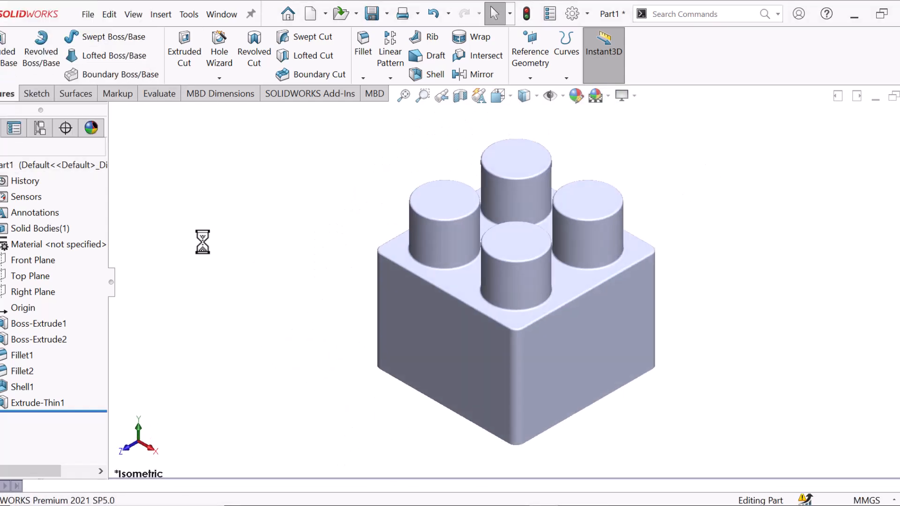
pyautogui.moveTo(349, 374); pyautogui.dragTo(361, 390, button='middle')
pyautogui.click(32, 259)
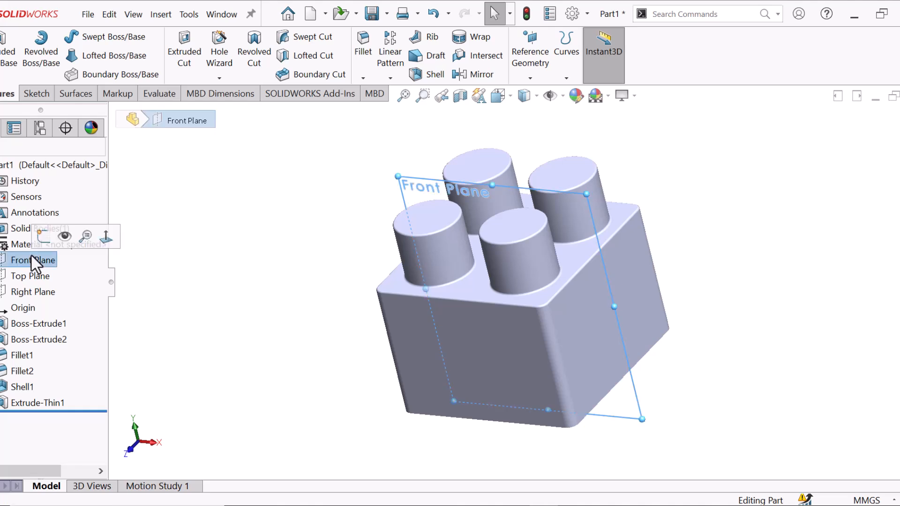
pyautogui.moveTo(359, 296); pyautogui.dragTo(352, 311, button='middle')
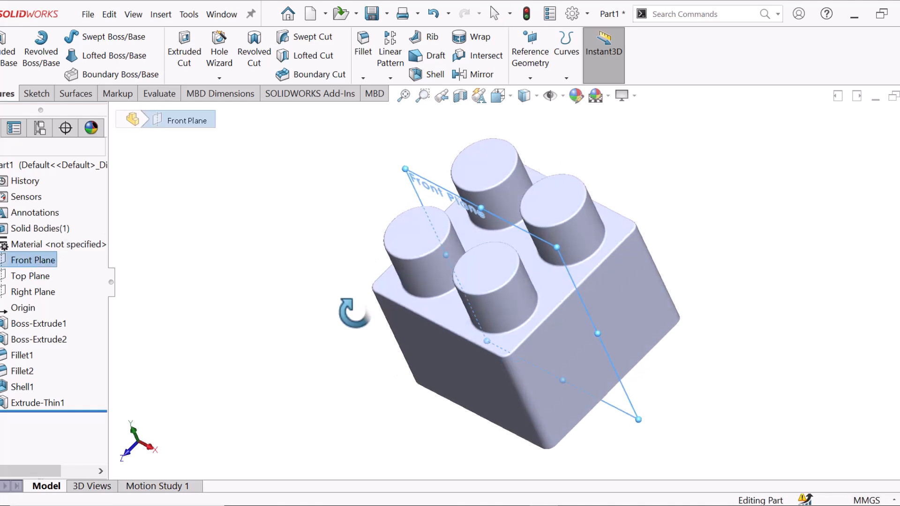
pyautogui.click(487, 75)
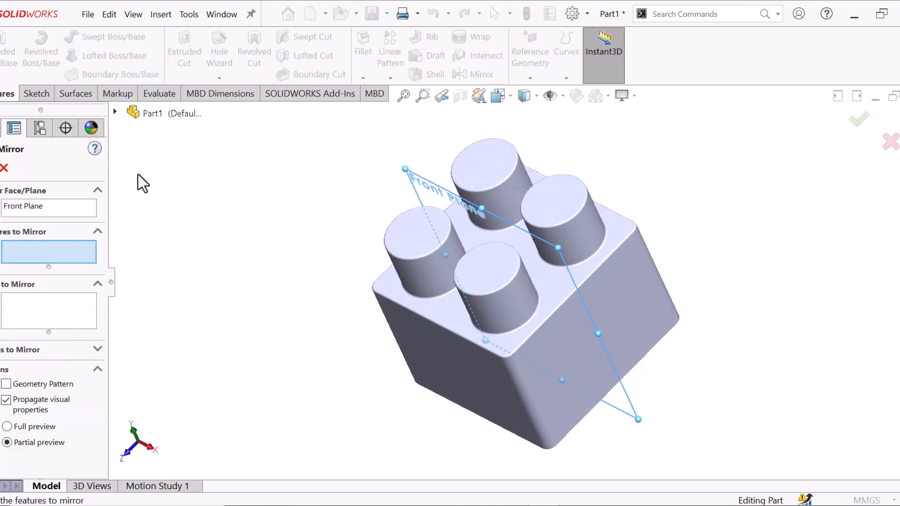
pyautogui.click(117, 112)
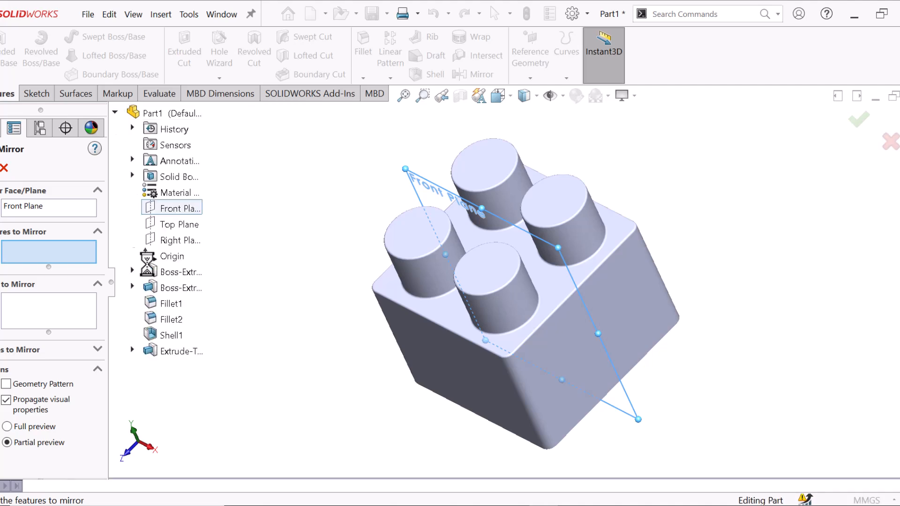
pyautogui.click(171, 353)
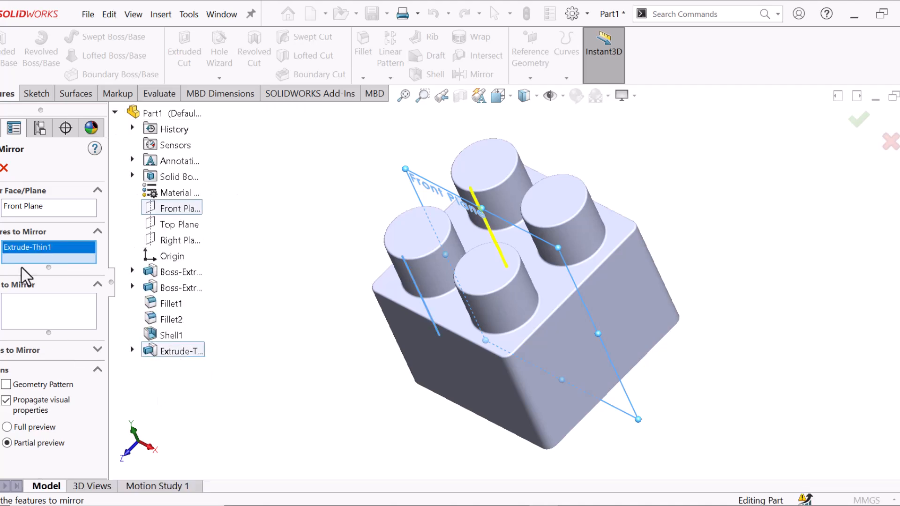
pyautogui.press('Return')
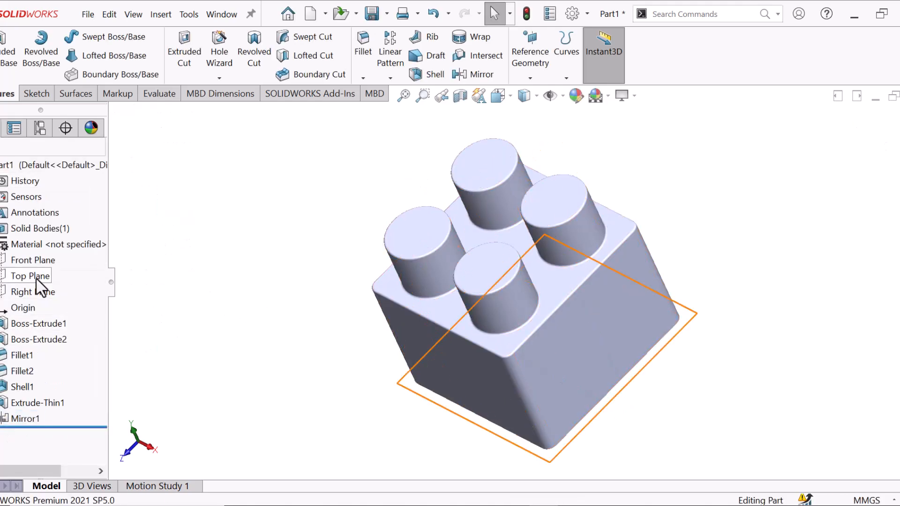
# - Mirror the already mirrored rib feature Mirror1 about the Right Plane
pyautogui.click(38, 291)
pyautogui.click(483, 75)
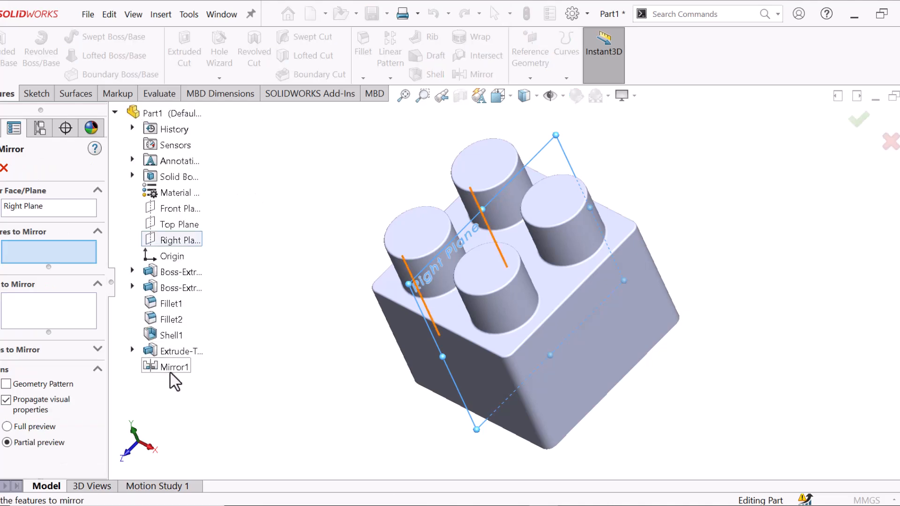
pyautogui.click(171, 370)
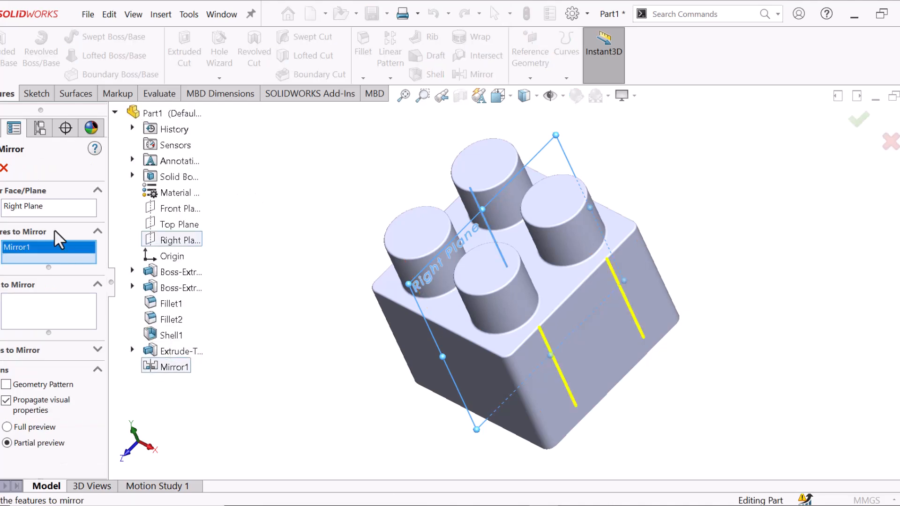
pyautogui.press('Return')
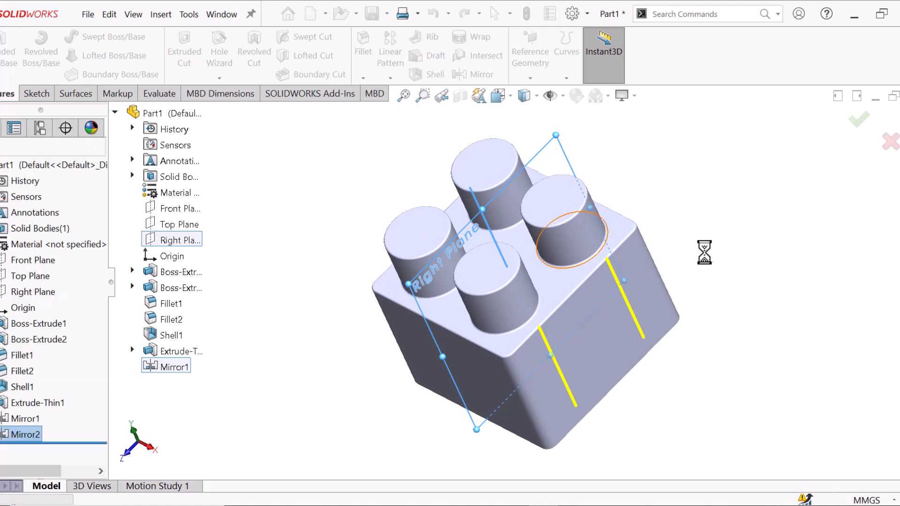
# - Examine the block and its studs from other angles, and return to the isometric view
pyautogui.press('space')
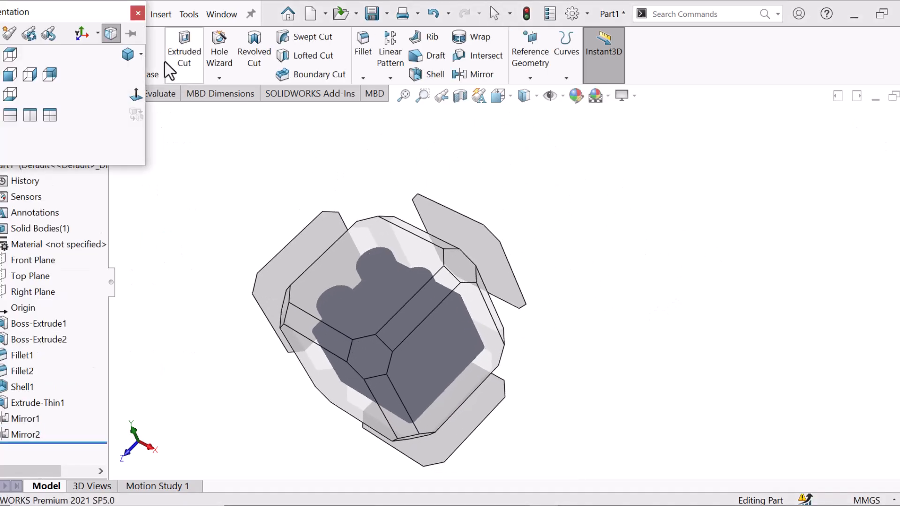
pyautogui.click(129, 54)
pyautogui.click(133, 71)
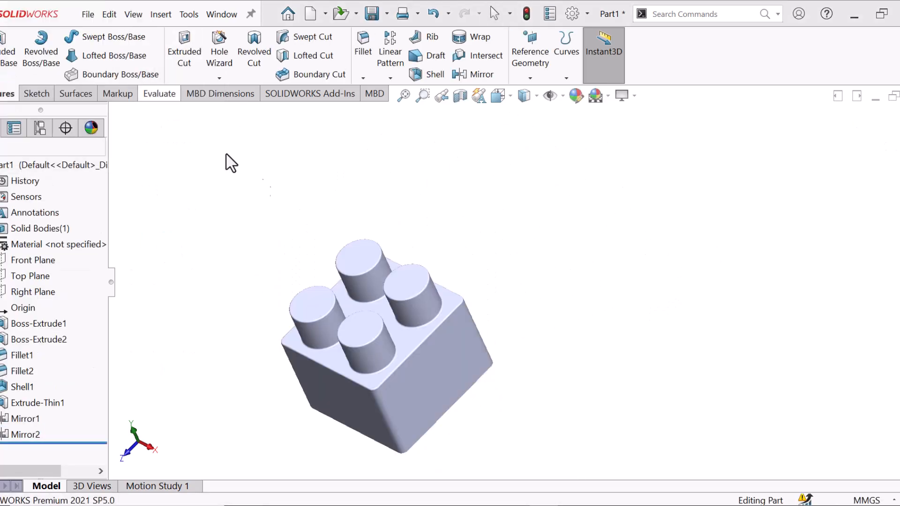
pyautogui.moveTo(686, 308); pyautogui.dragTo(510, 328, button='middle')
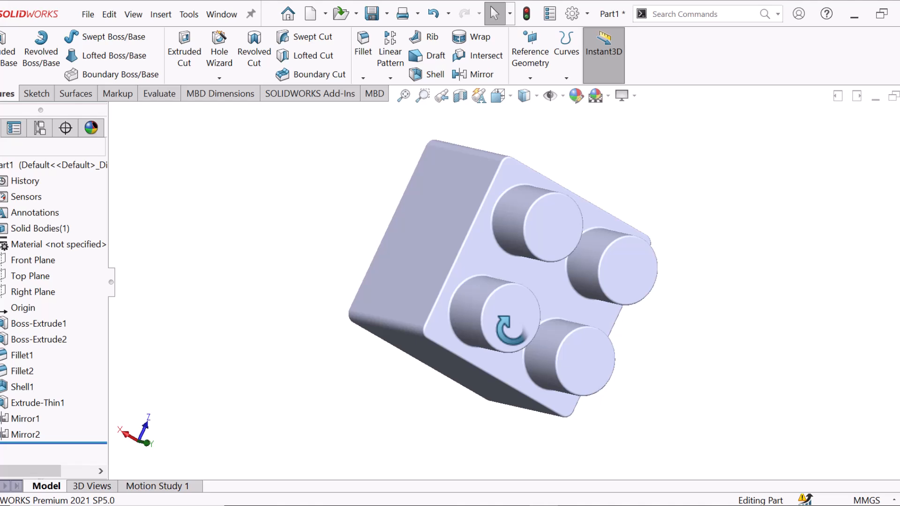
pyautogui.press('space')
pyautogui.click(140, 54)
pyautogui.click(140, 74)
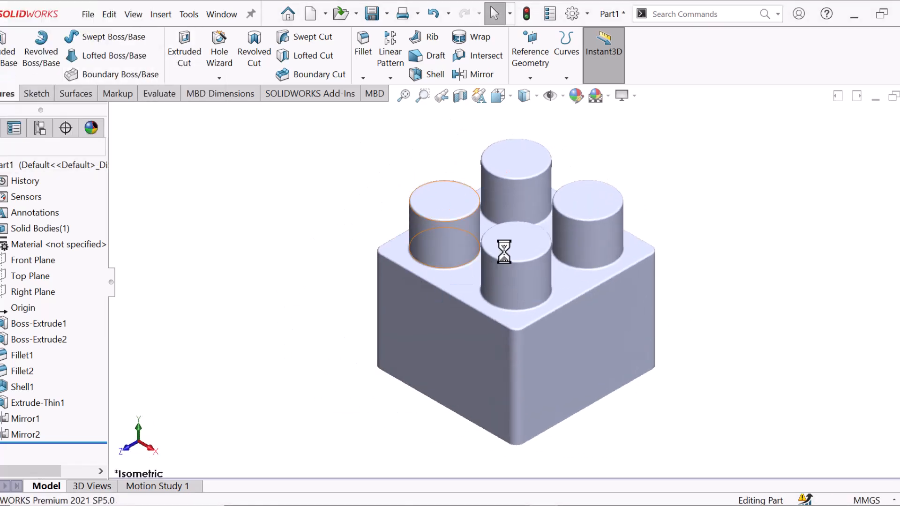
pyautogui.scroll(-1, 545, 304)
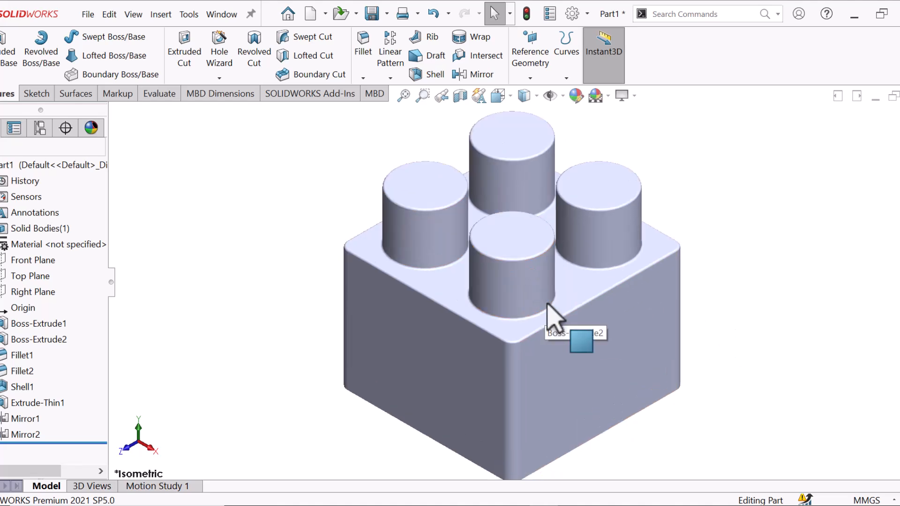
pyautogui.scroll(1, 549, 307)
pyautogui.scroll(-1, 550, 307)
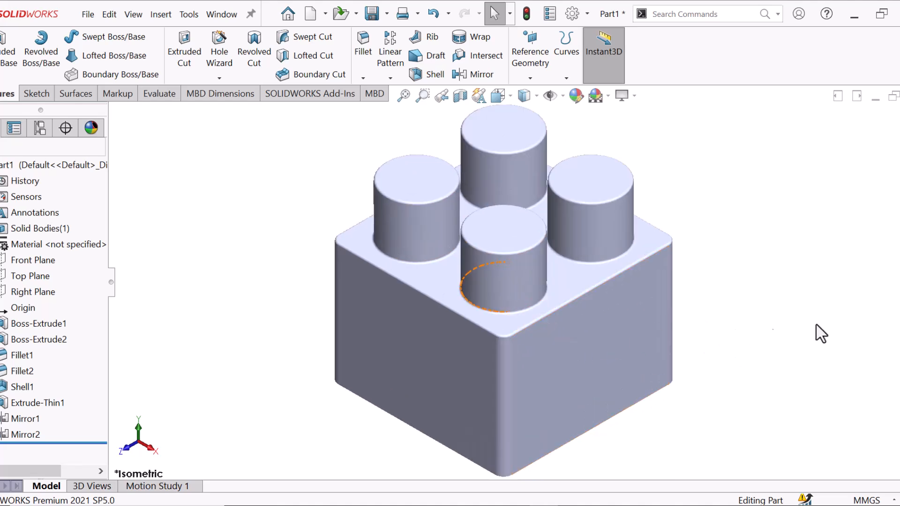
# - Edit the appearance of the whole part and choose cyan from the standard color swatches
pyautogui.rightClick(578, 281)
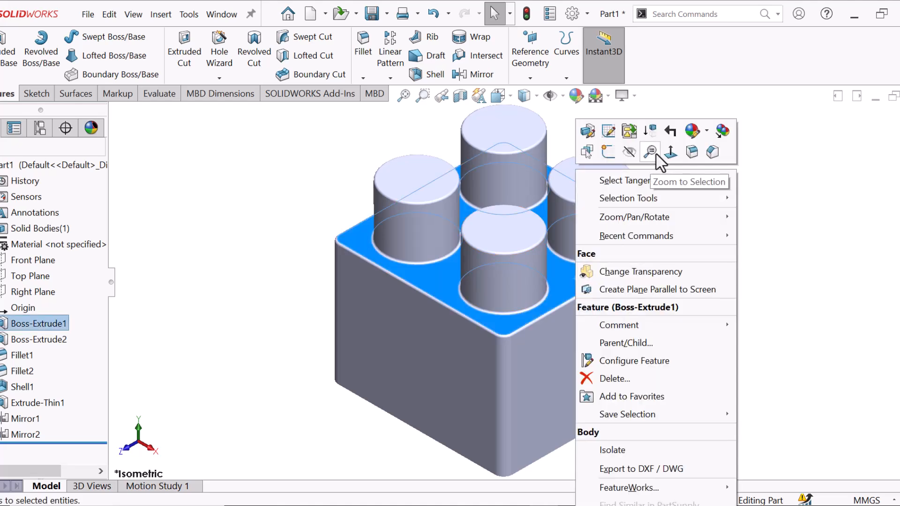
pyautogui.click(707, 131)
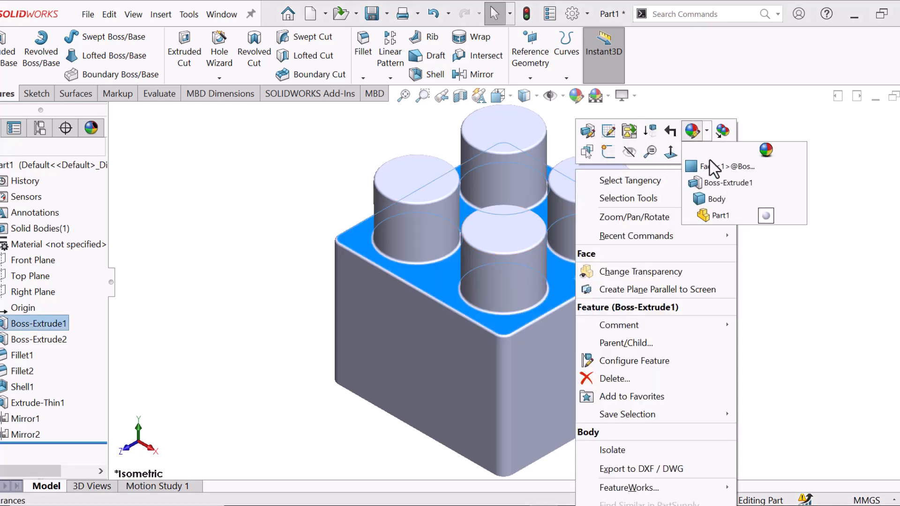
pyautogui.click(705, 215)
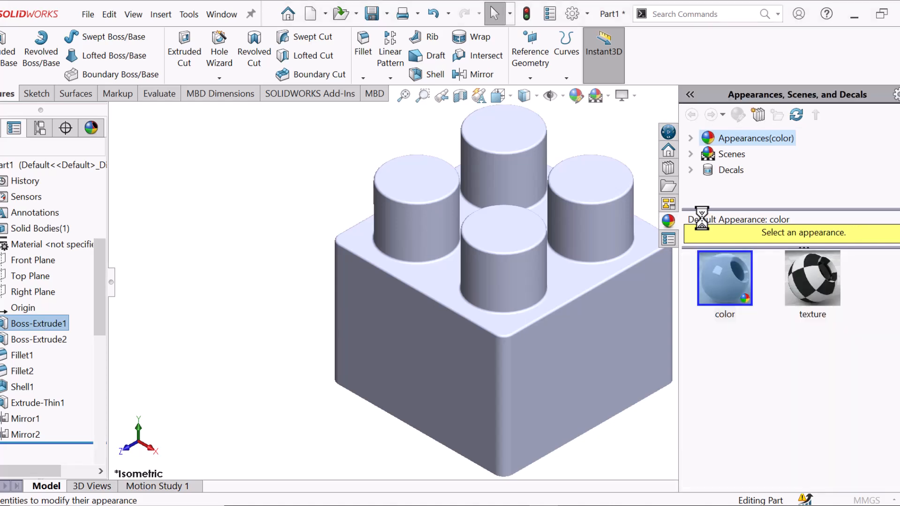
pyautogui.click(44, 458)
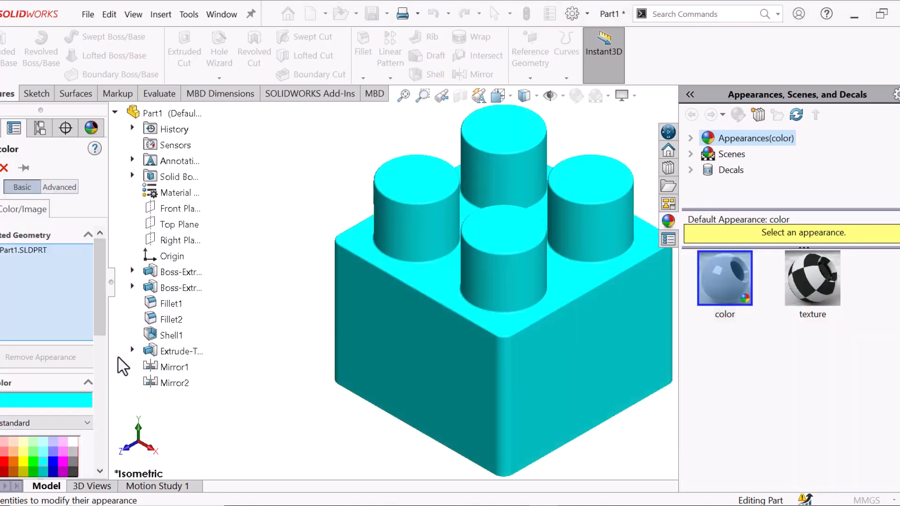
# - Fine-tune the part's color to a light turquoise in the color spectrum and apply the appearance
pyautogui.moveTo(97, 332); pyautogui.dragTo(97, 335)
pyautogui.scroll(-5, 94, 375)
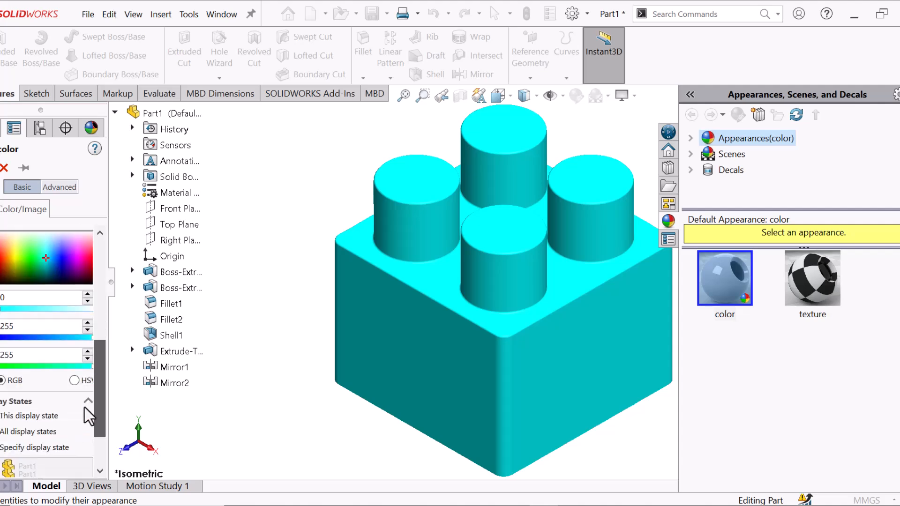
pyautogui.scroll(5, 88, 363)
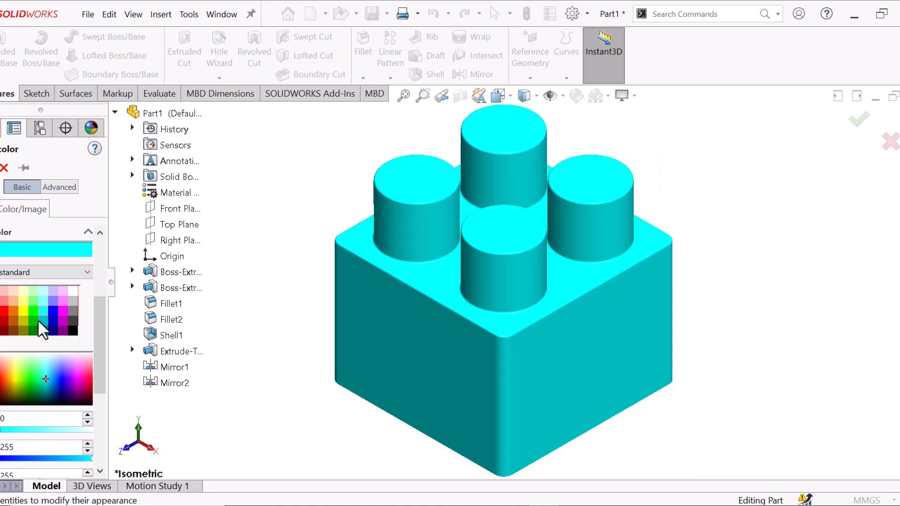
pyautogui.click(43, 373)
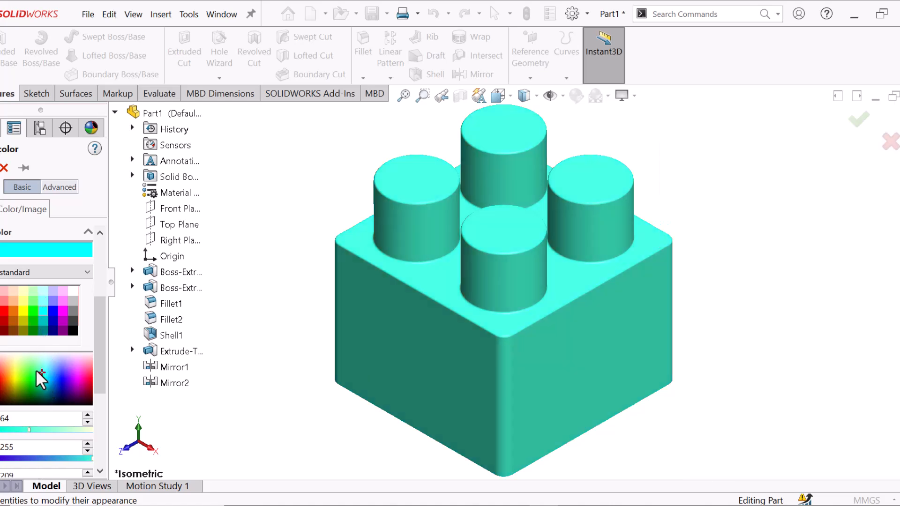
pyautogui.moveTo(38, 377); pyautogui.dragTo(42, 381)
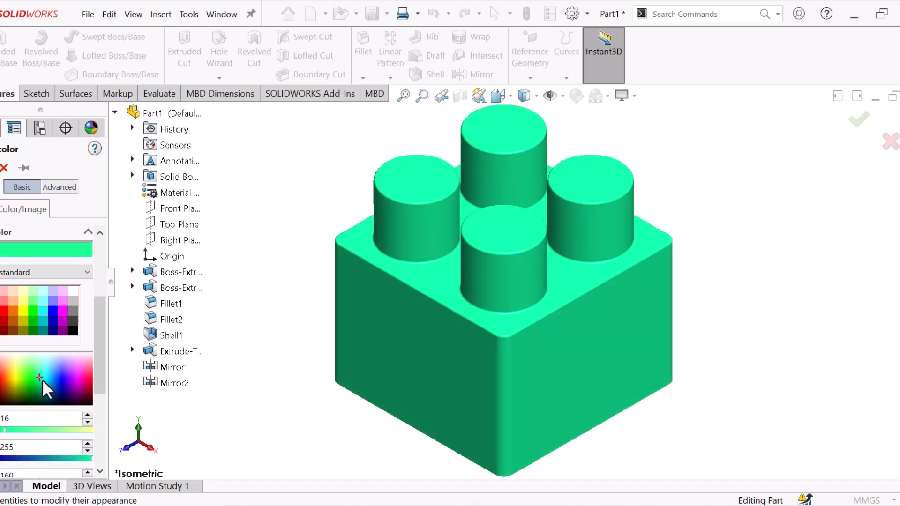
pyautogui.click(42, 380)
pyautogui.click(45, 380)
pyautogui.click(45, 379)
pyautogui.click(43, 379)
pyautogui.click(43, 375)
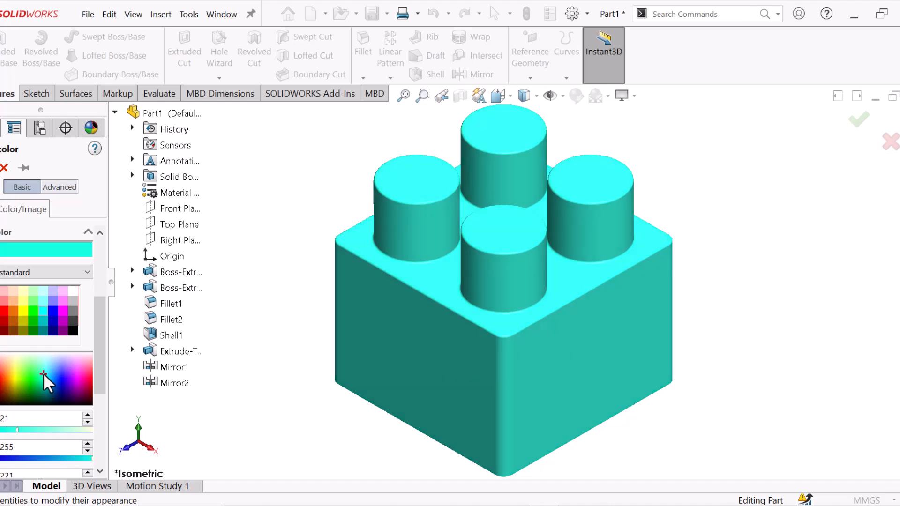
pyautogui.click(43, 373)
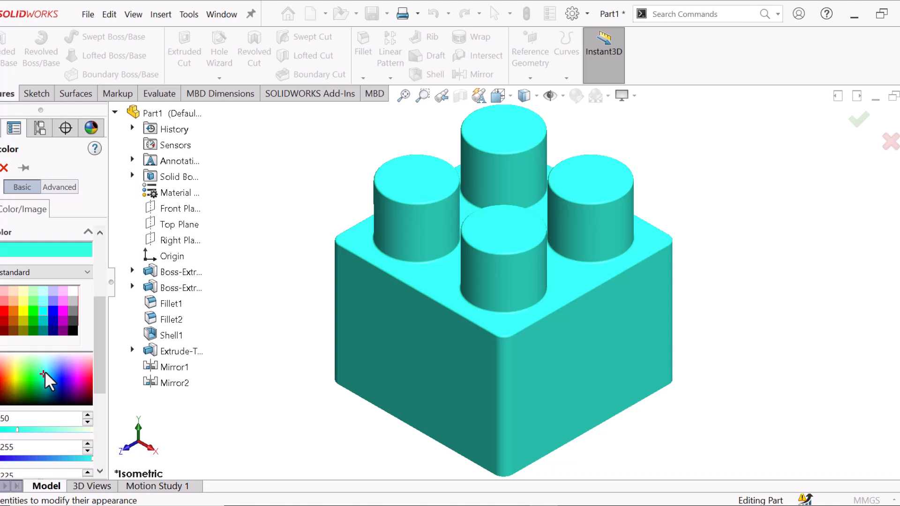
pyautogui.click(44, 370)
pyautogui.click(858, 119)
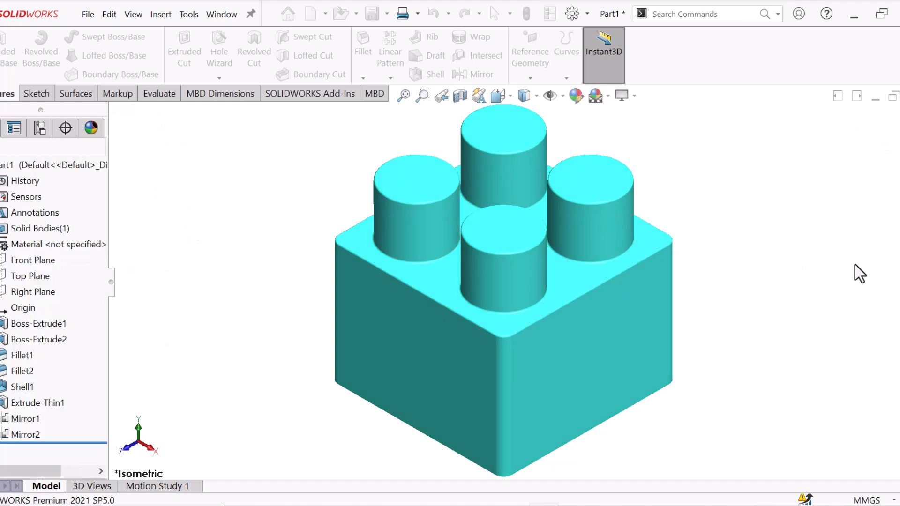